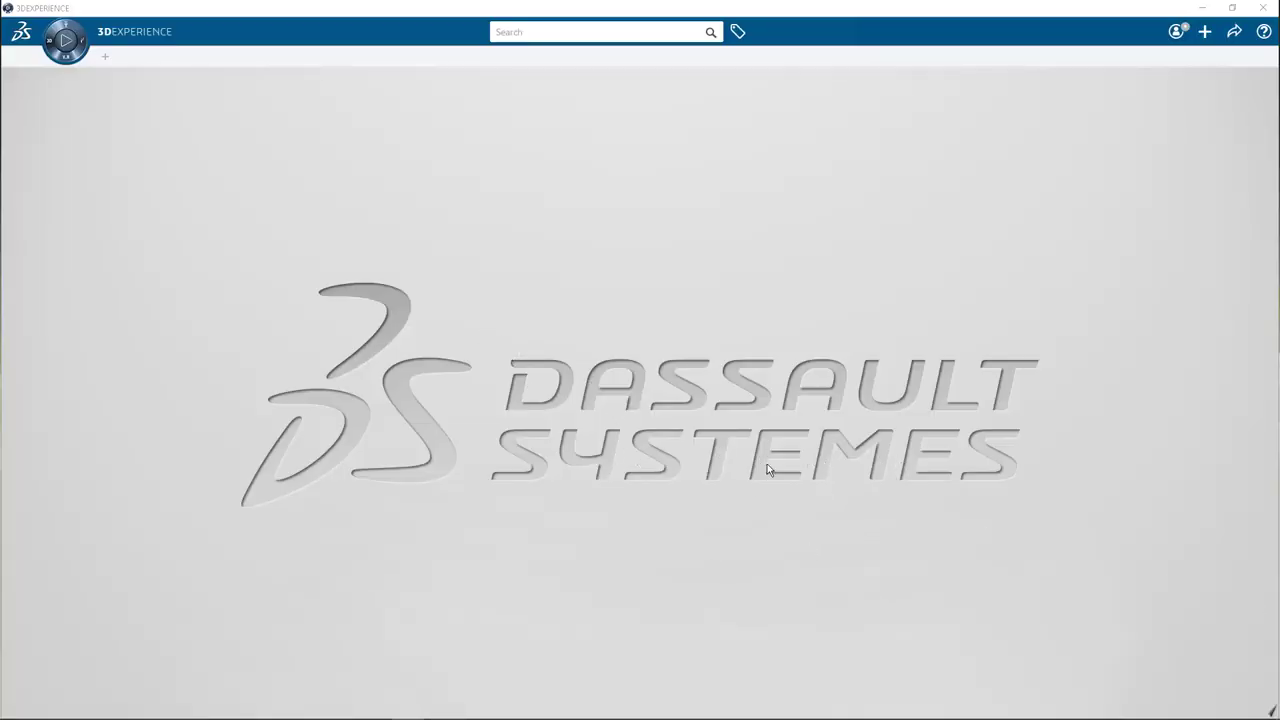
- Create new Powder Bed Fabrication content with its own PPR context and manufacturing cell
click(1205, 31)
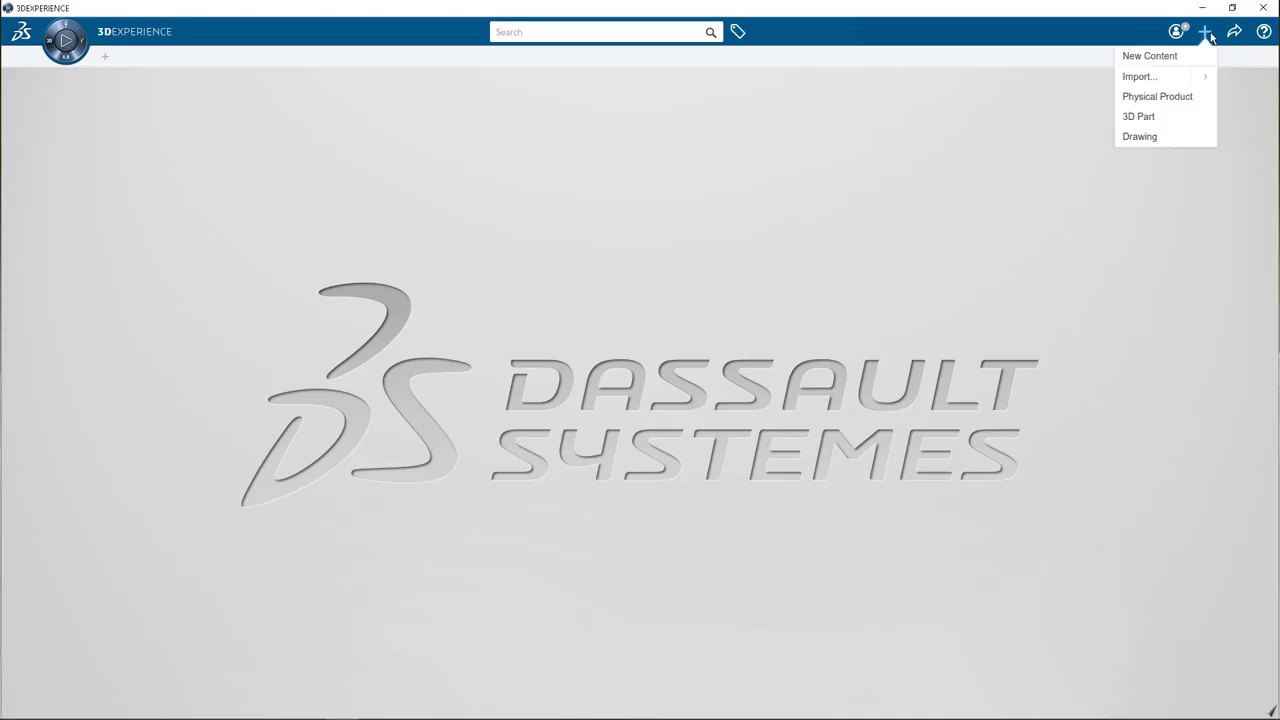
click(1196, 56)
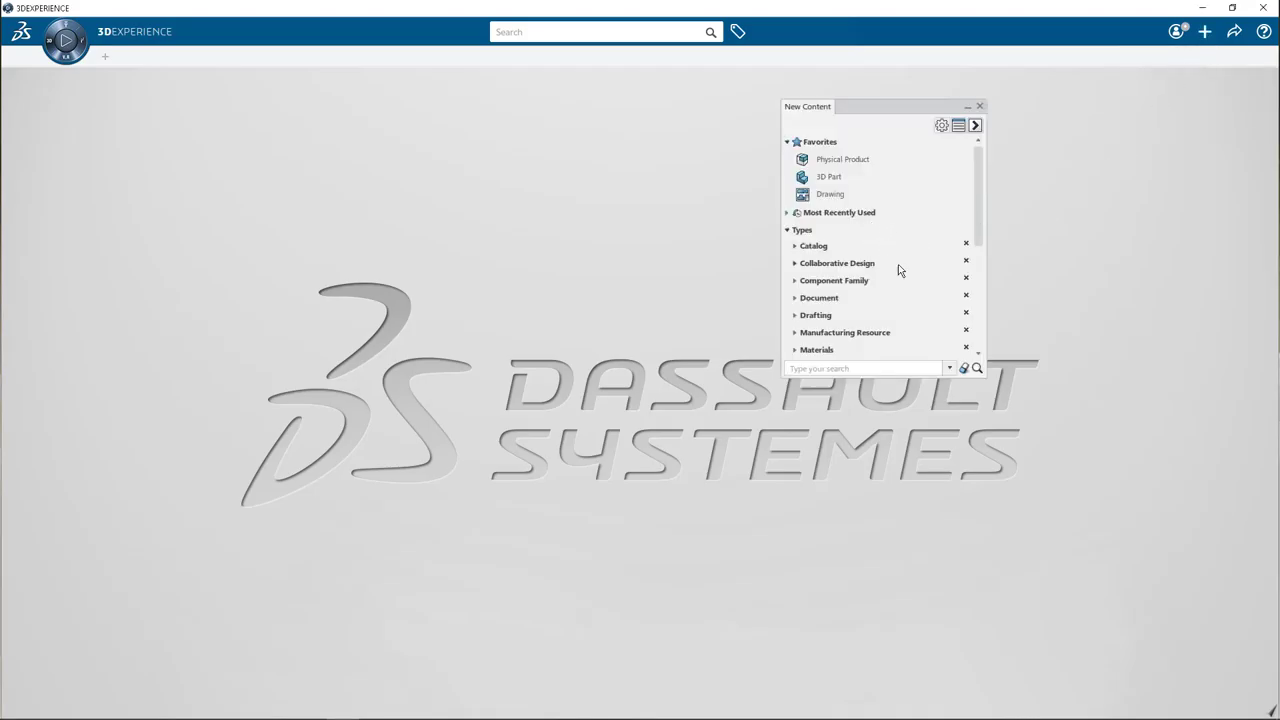
scroll(910, 280, down, 2)
click(853, 320)
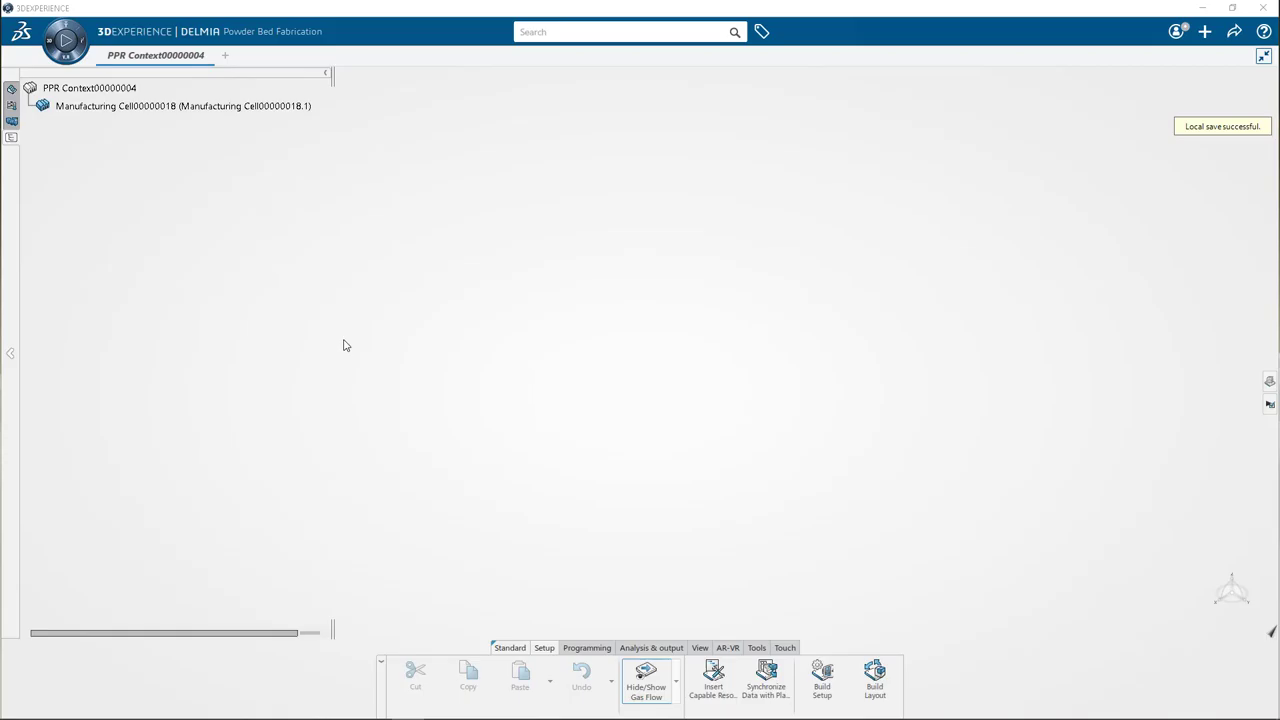
click(64, 58)
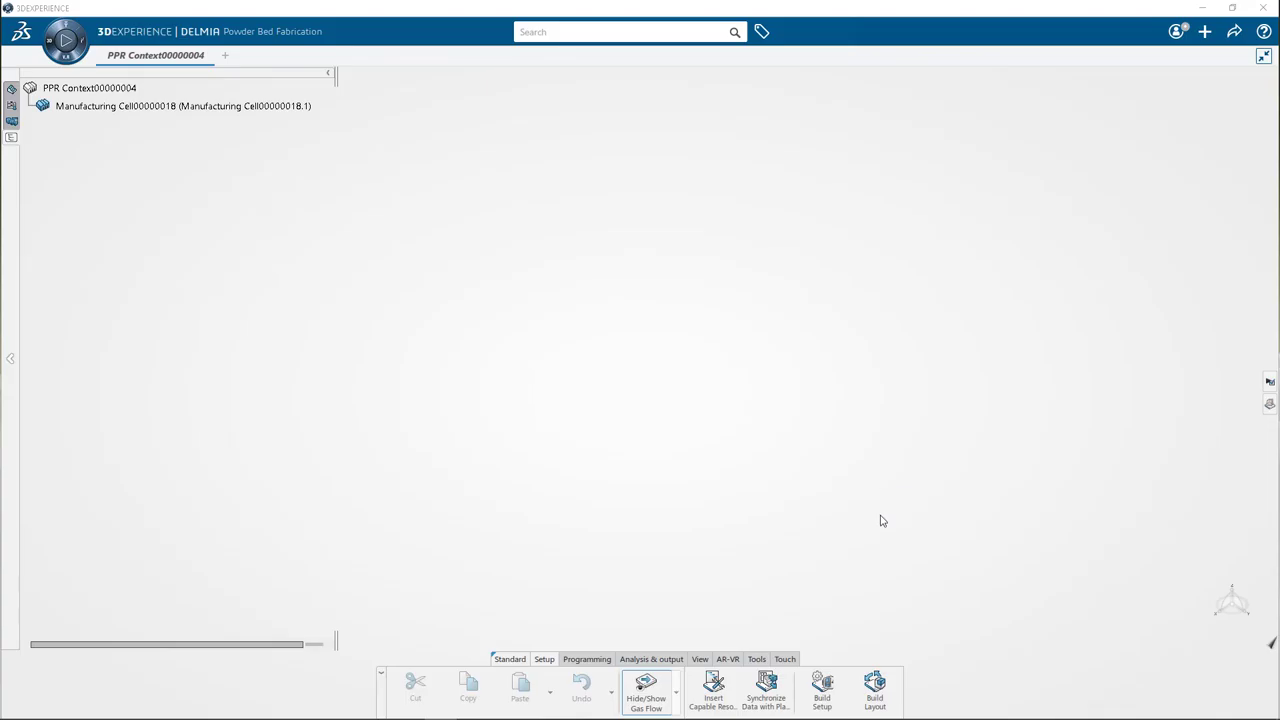
- Start a Build Setup and assign the powder resource found by searching for Ti6Al4V*
click(824, 688)
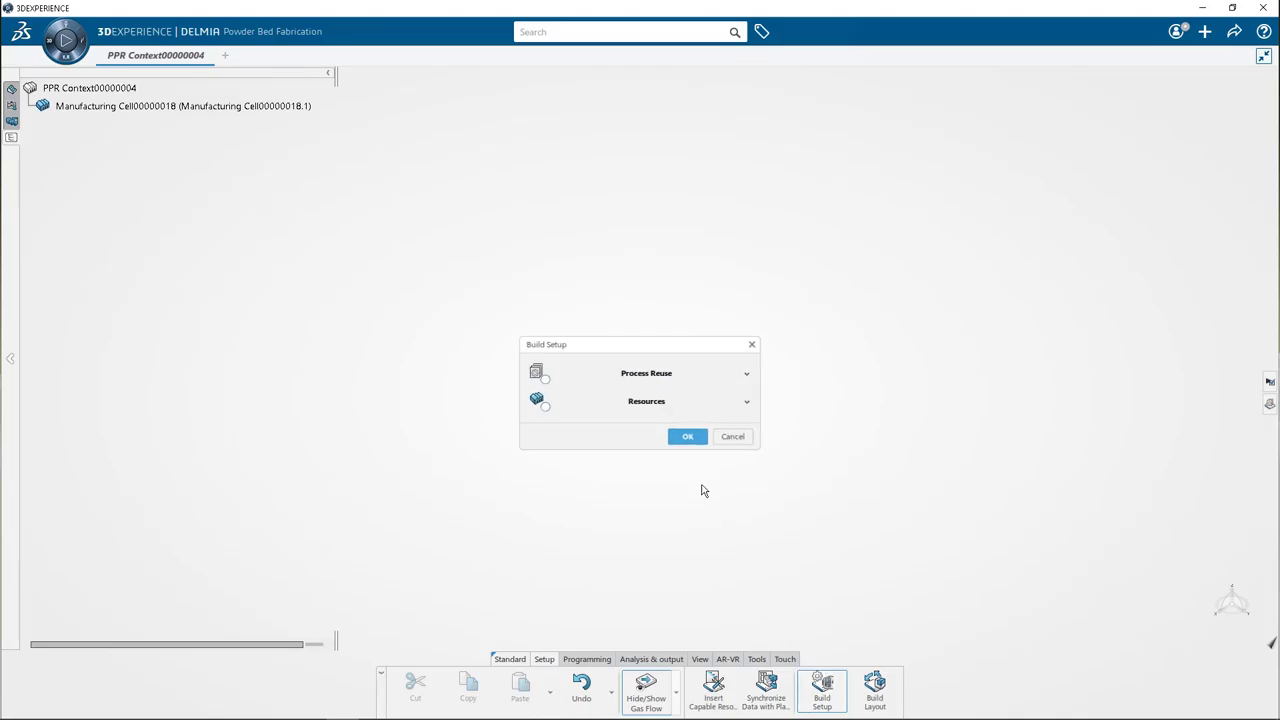
drag(663, 346, 1085, 195)
click(1053, 258)
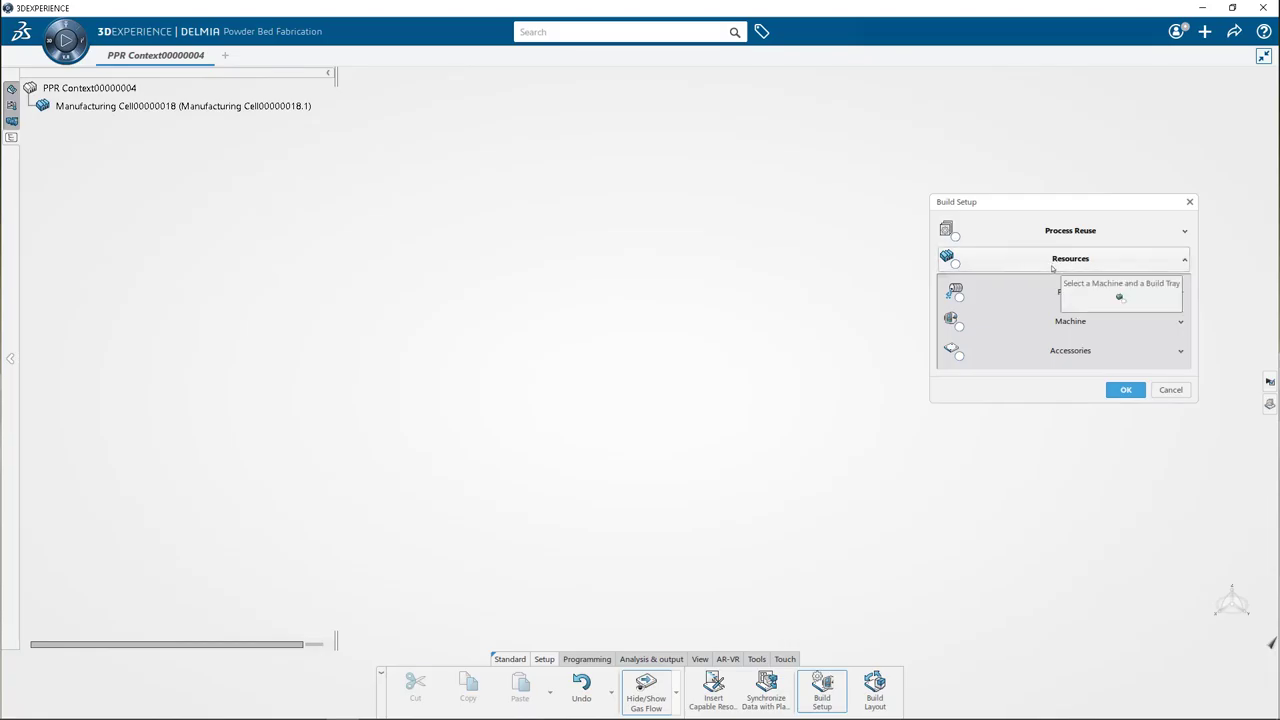
click(1133, 293)
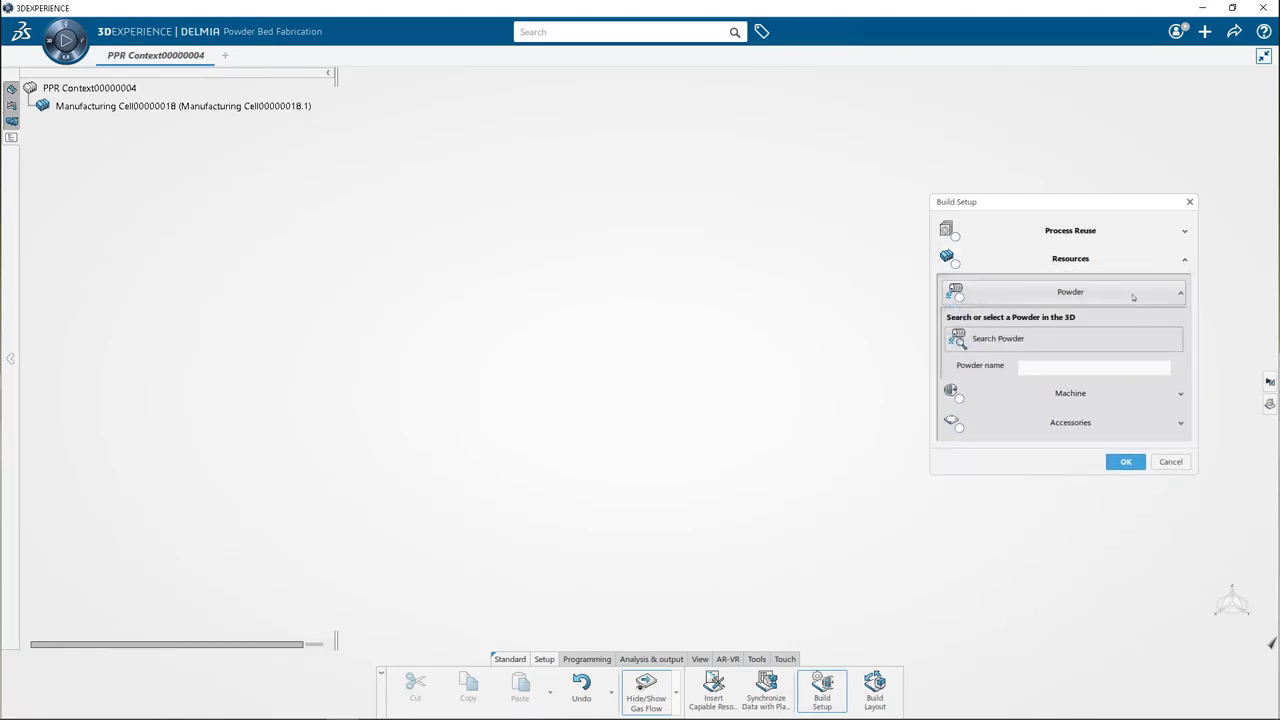
click(1048, 340)
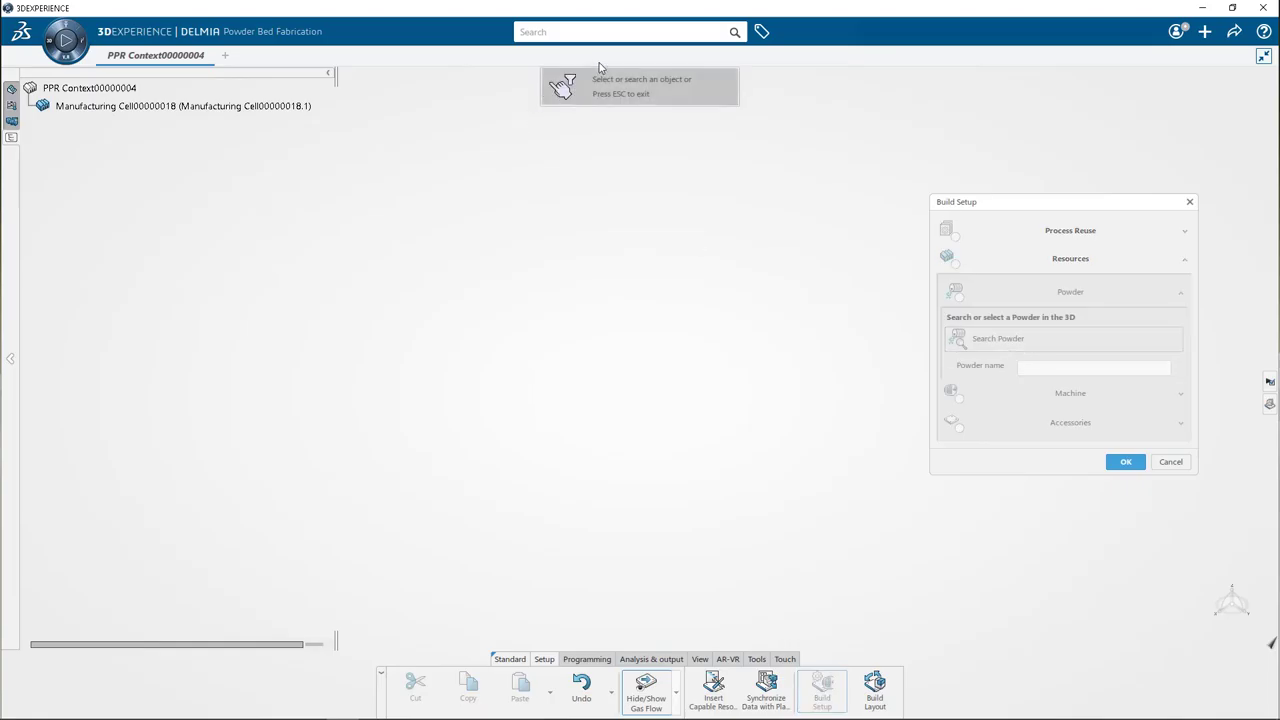
click(593, 34)
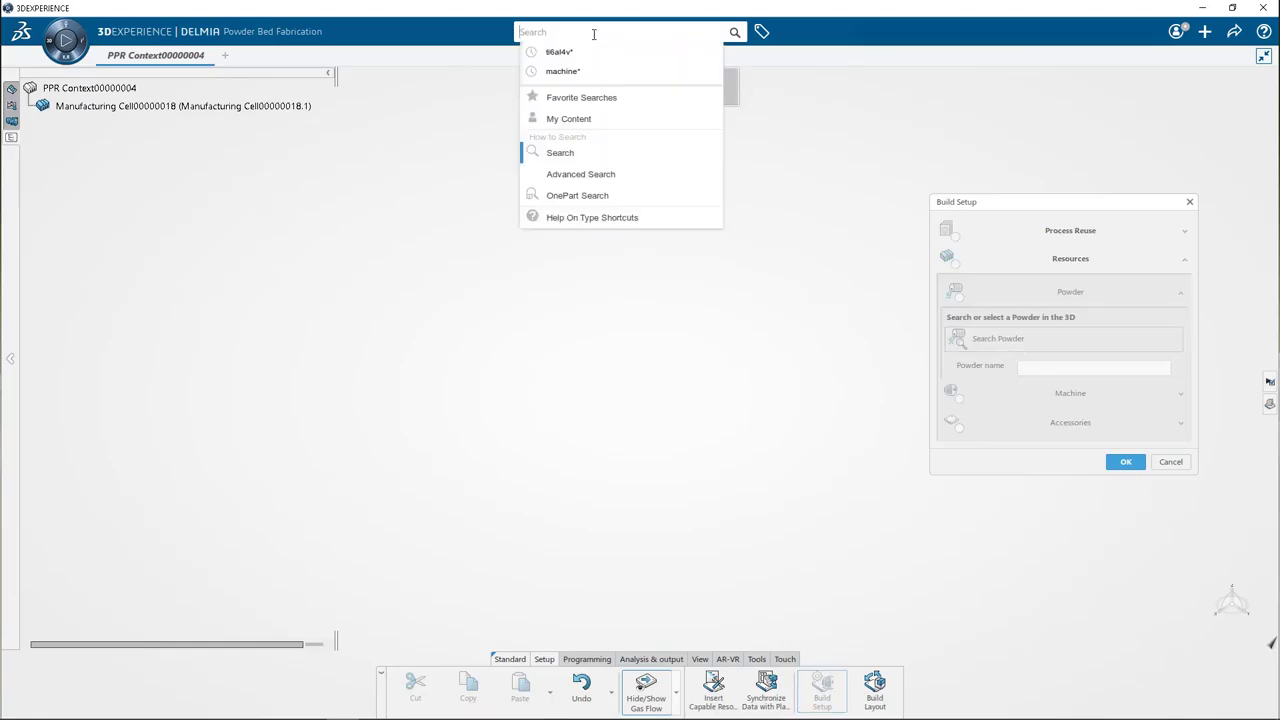
text(Ti6AL4V*)
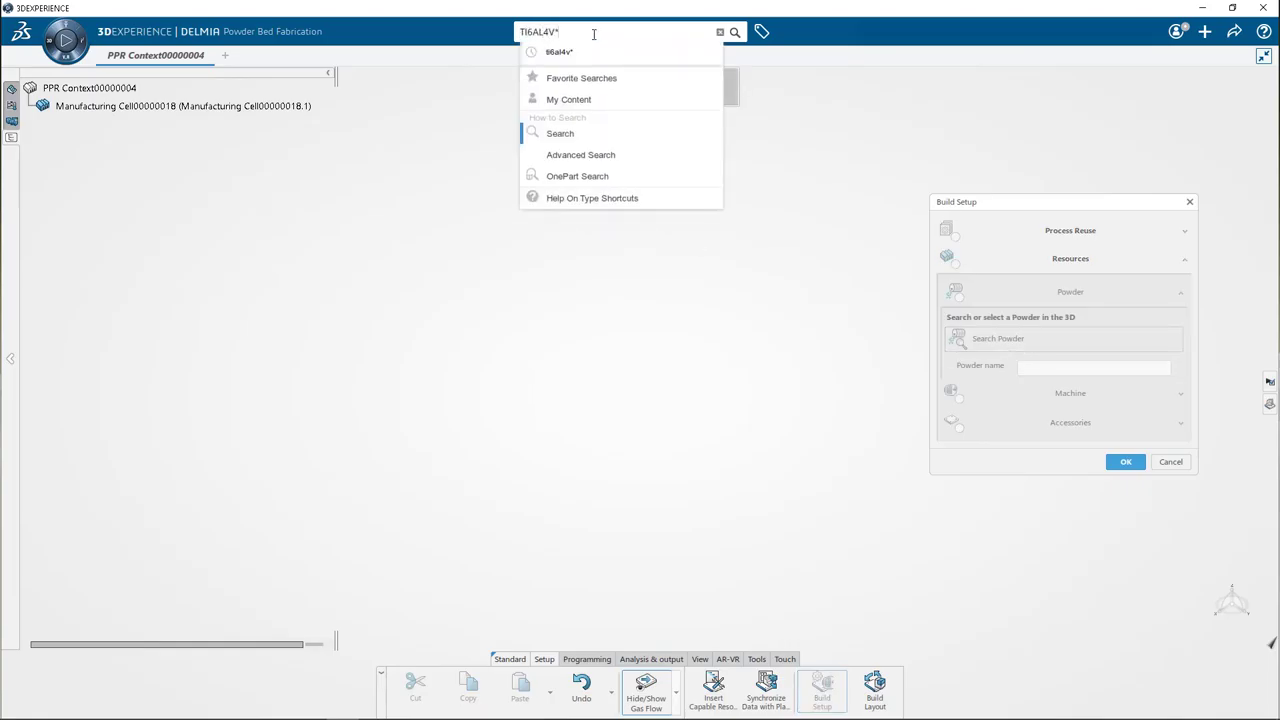
key(Return)
click(245, 156)
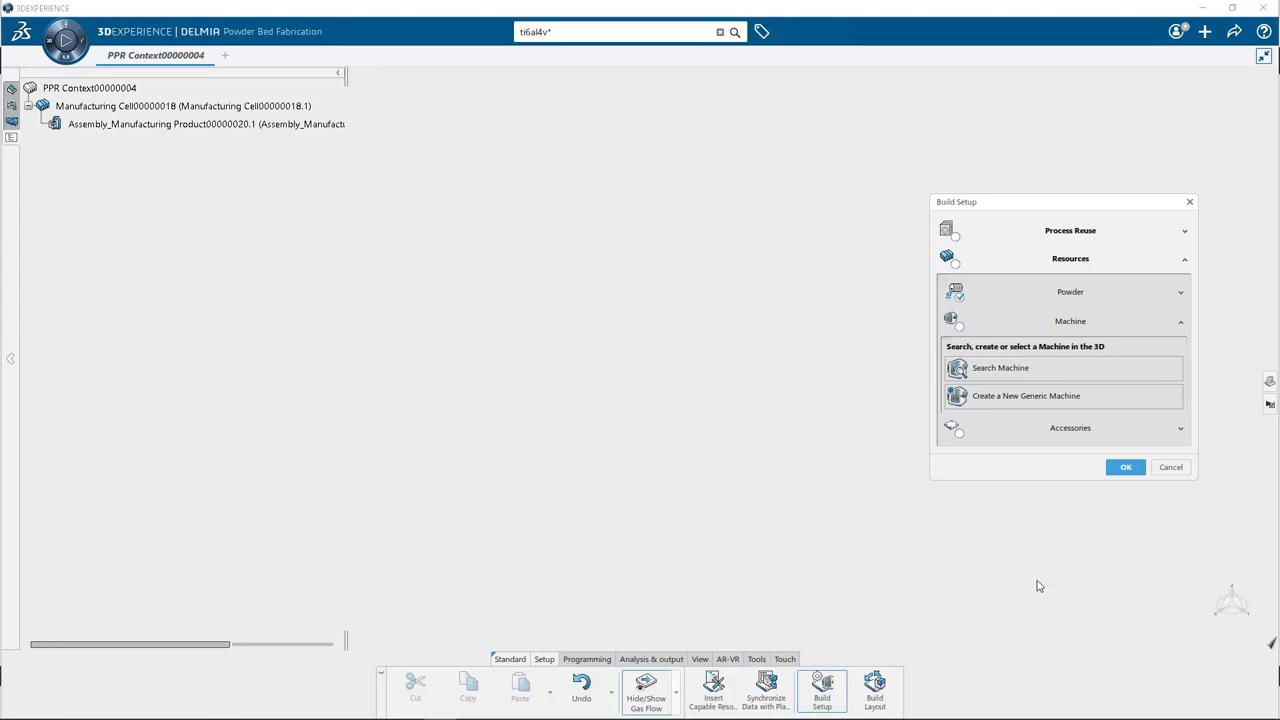
- Create a new generic machine with the default rectangular build envelope, ±150 mm in X and Y and 0–200 mm in Z, and finish the setup
click(1018, 399)
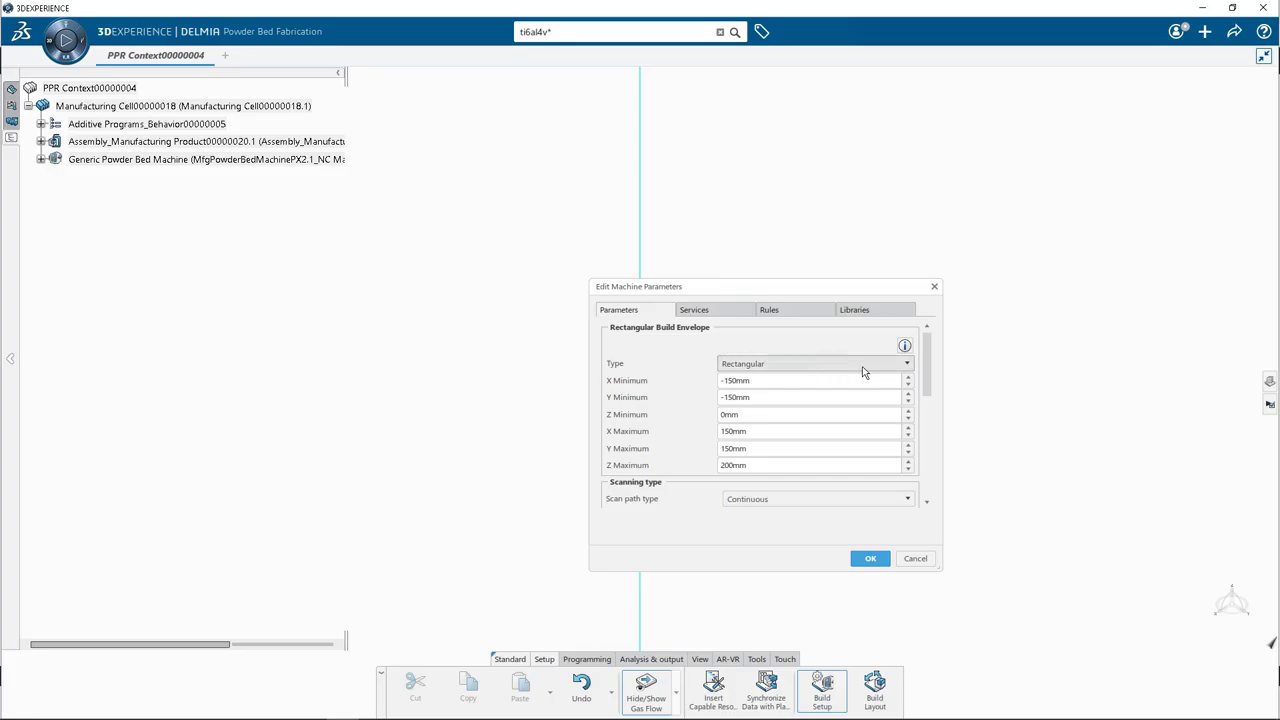
drag(928, 373, 937, 480)
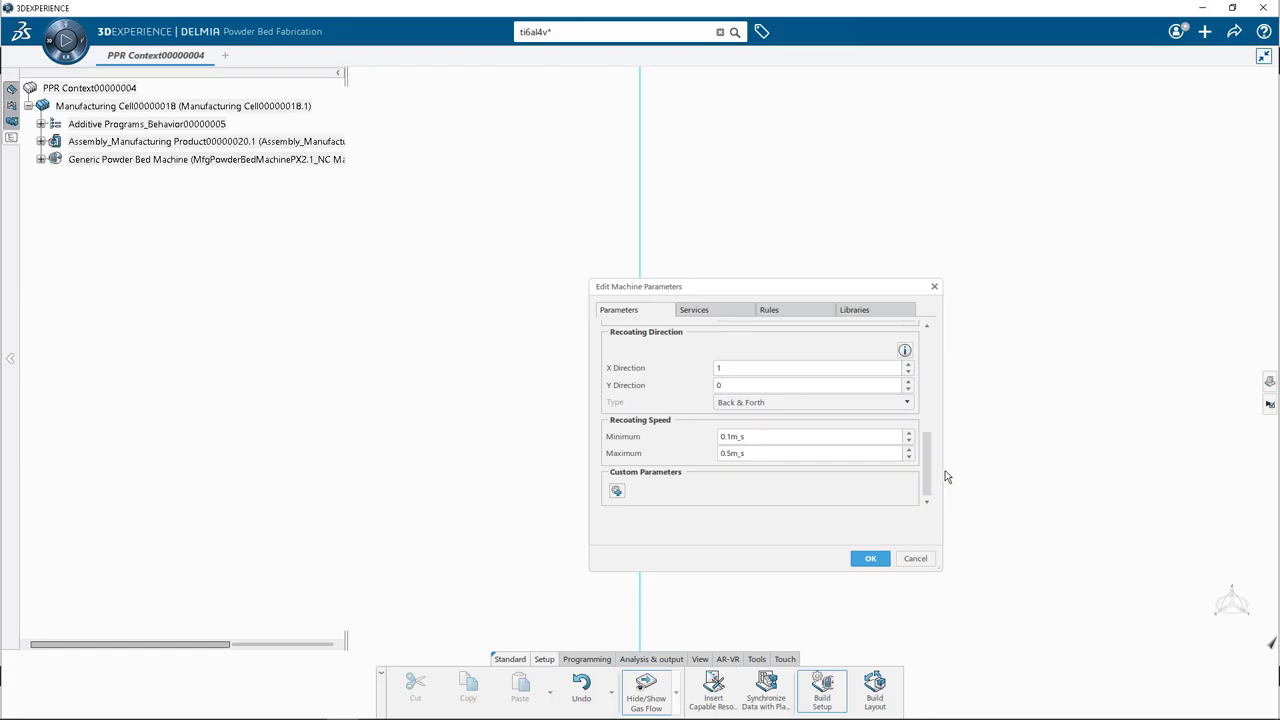
click(880, 562)
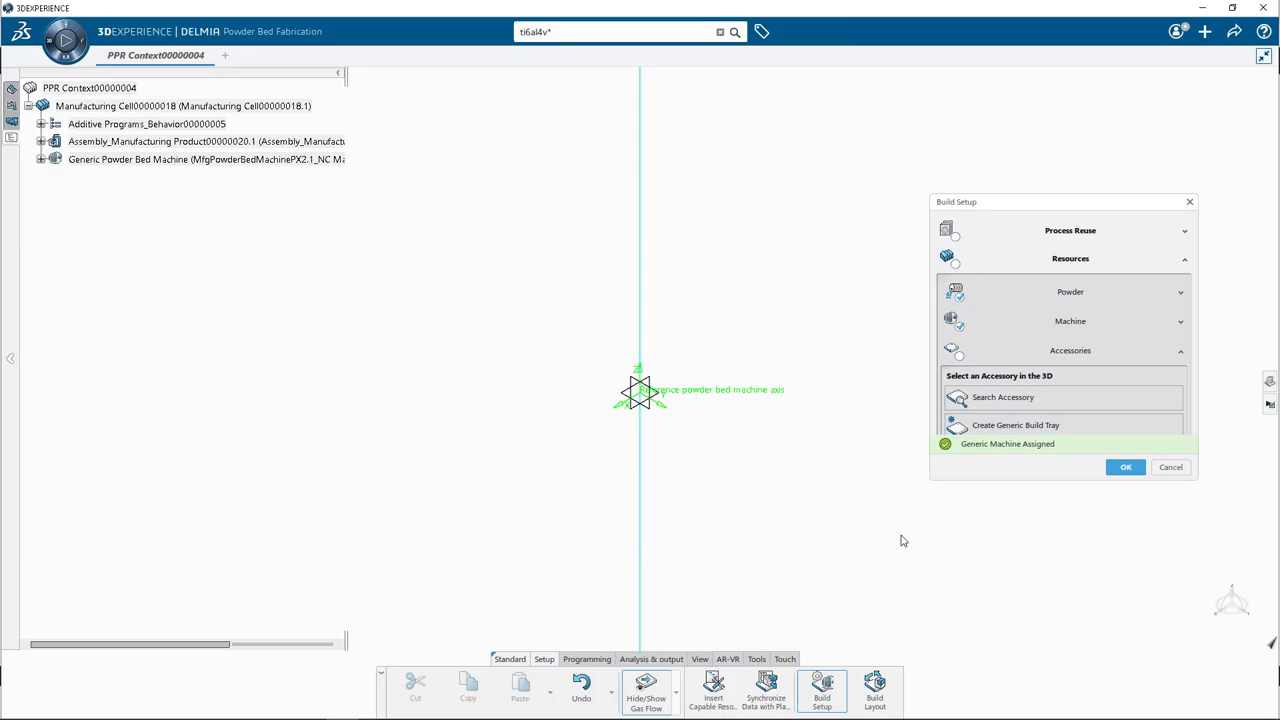
click(1125, 467)
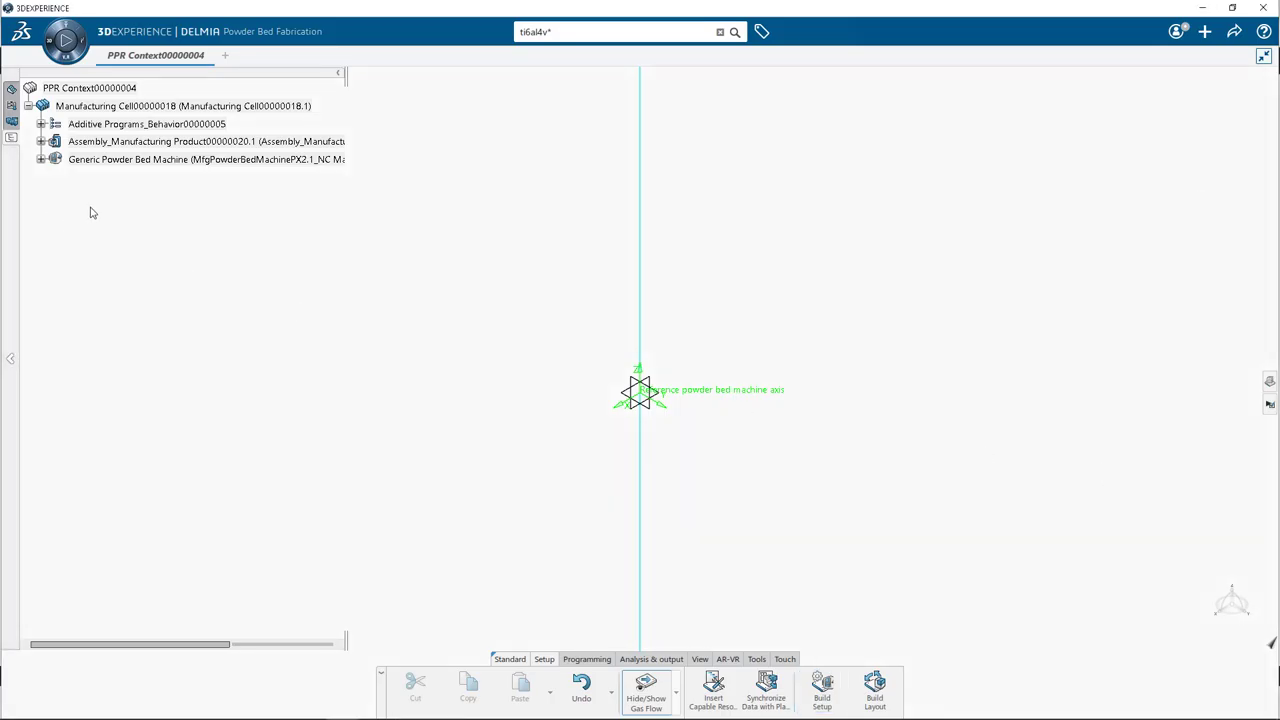
- Examine the reference parameters of the Generic Powder Bed Machine, from the build envelope to the recoating speed
click(172, 163)
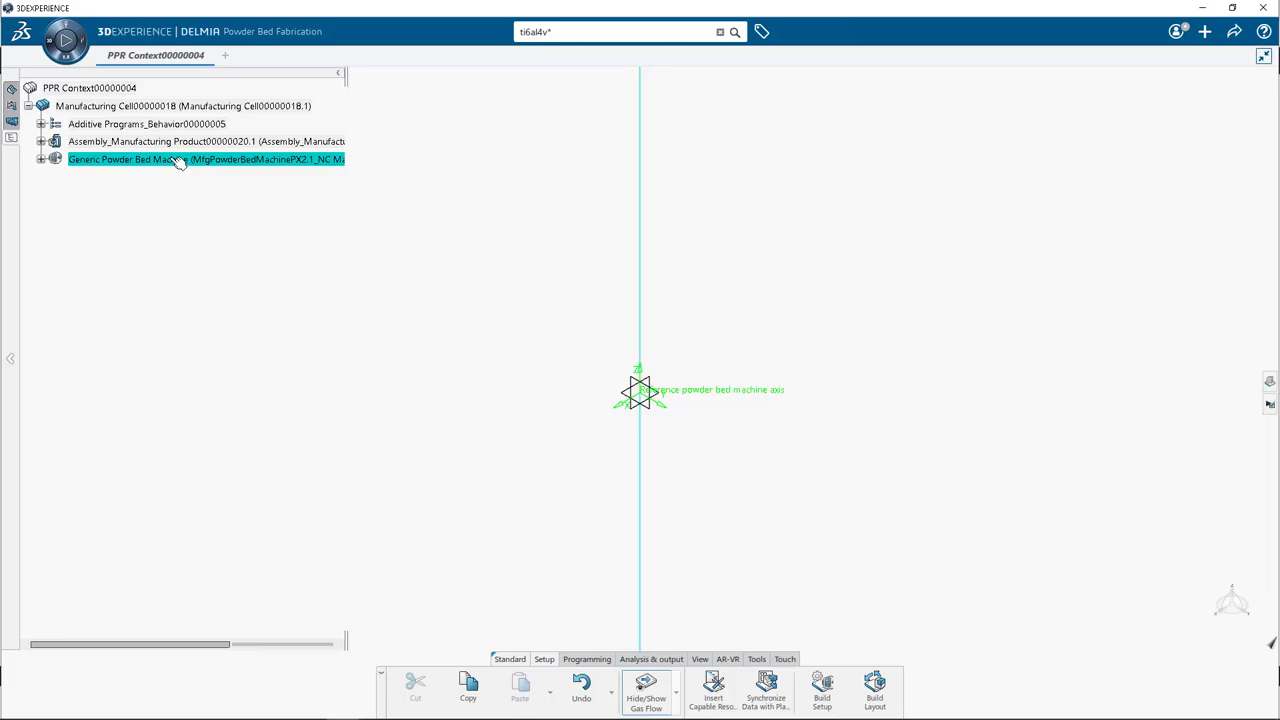
right_click(178, 164)
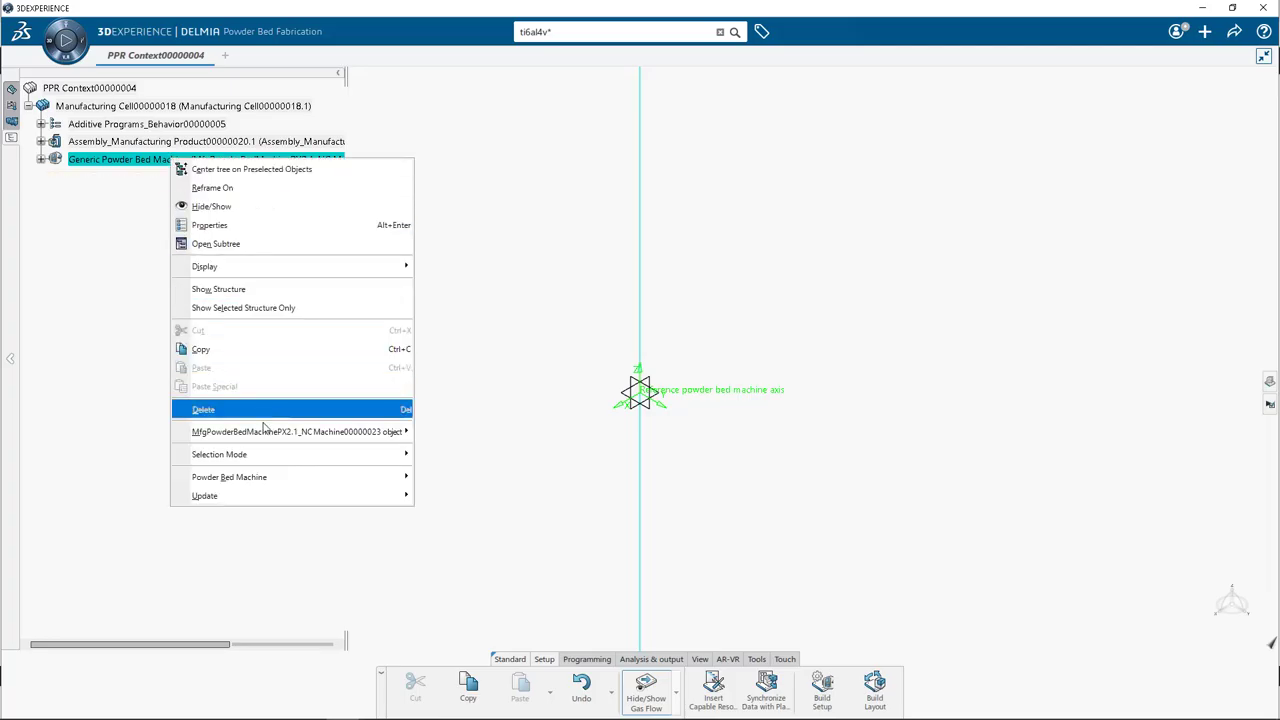
mouse_move(280, 477)
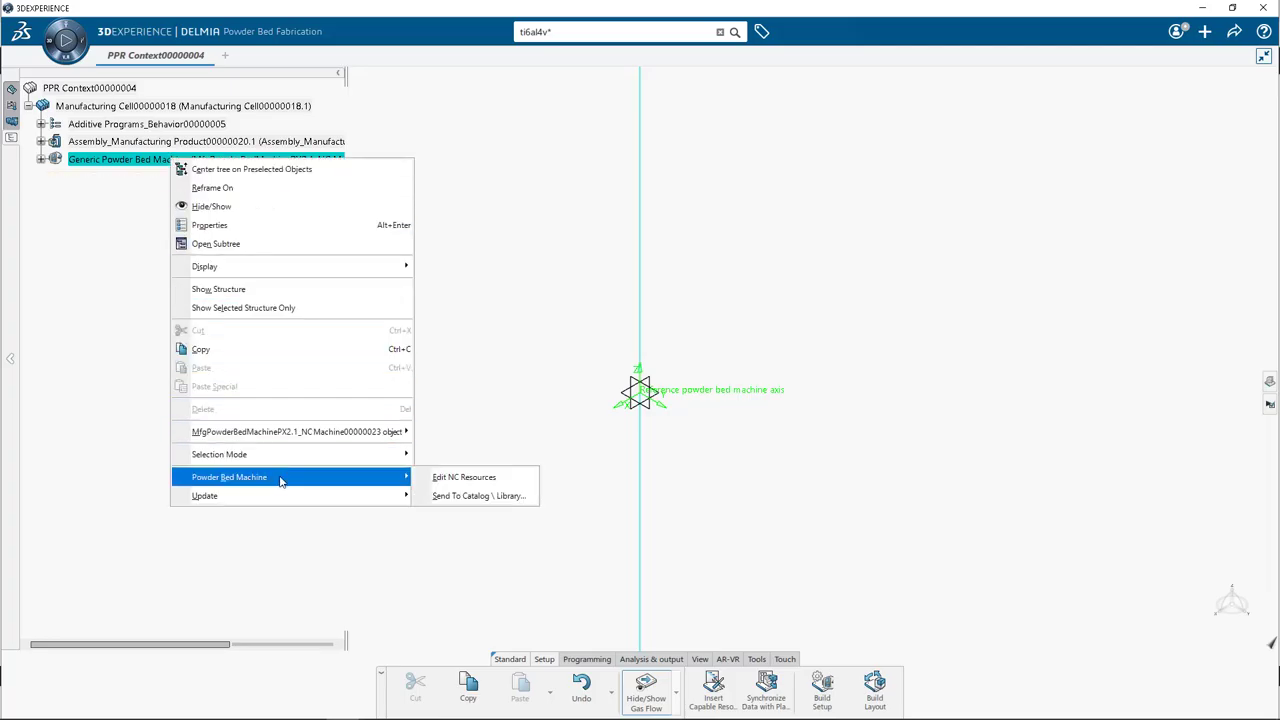
click(478, 479)
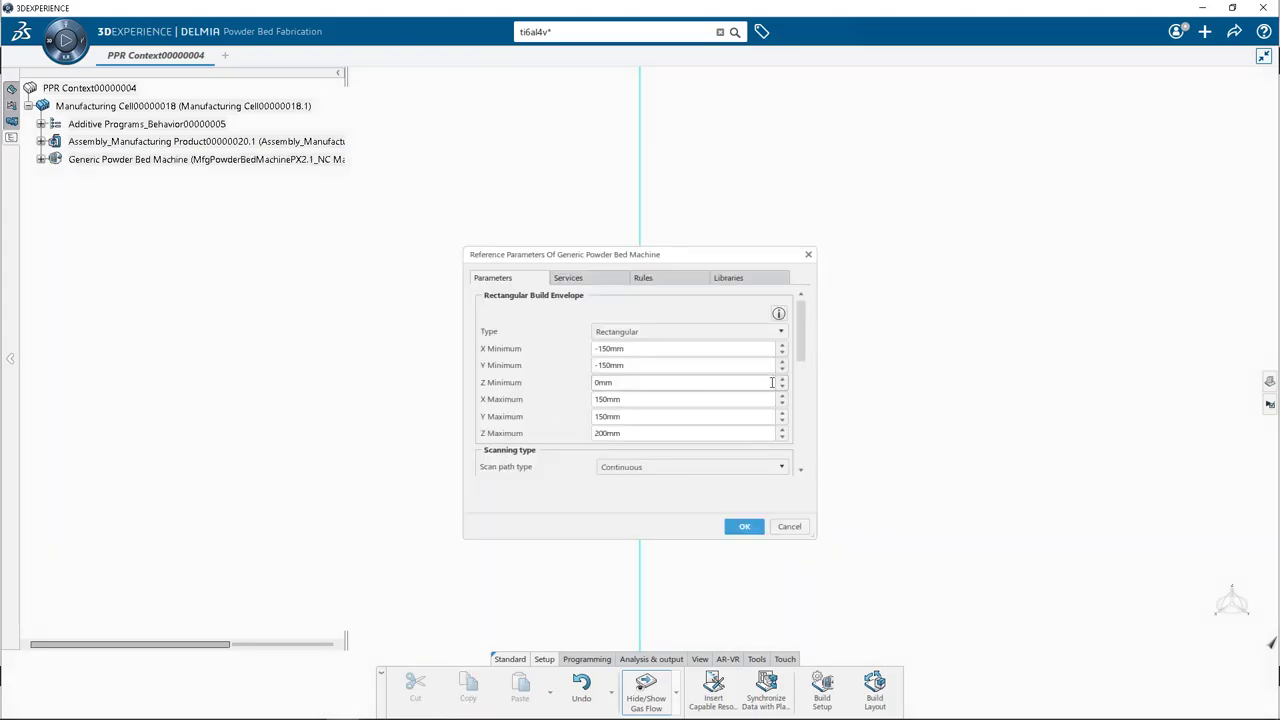
drag(801, 346, 826, 463)
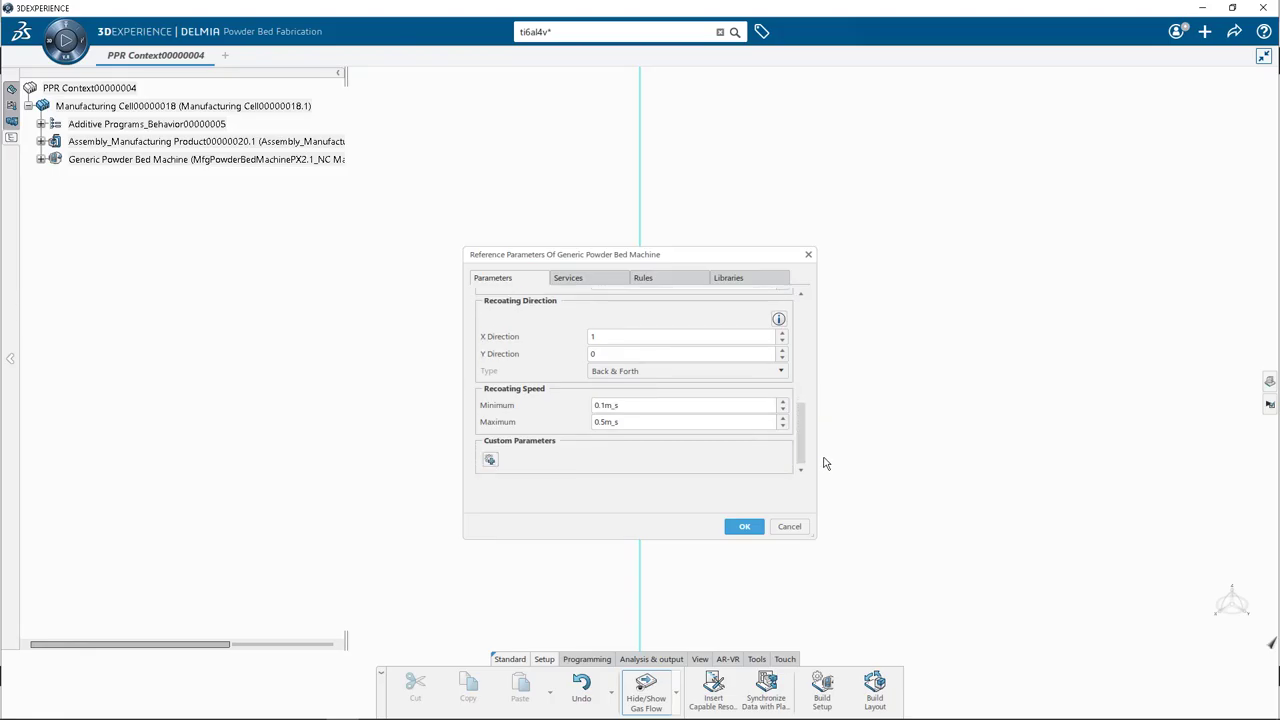
click(740, 528)
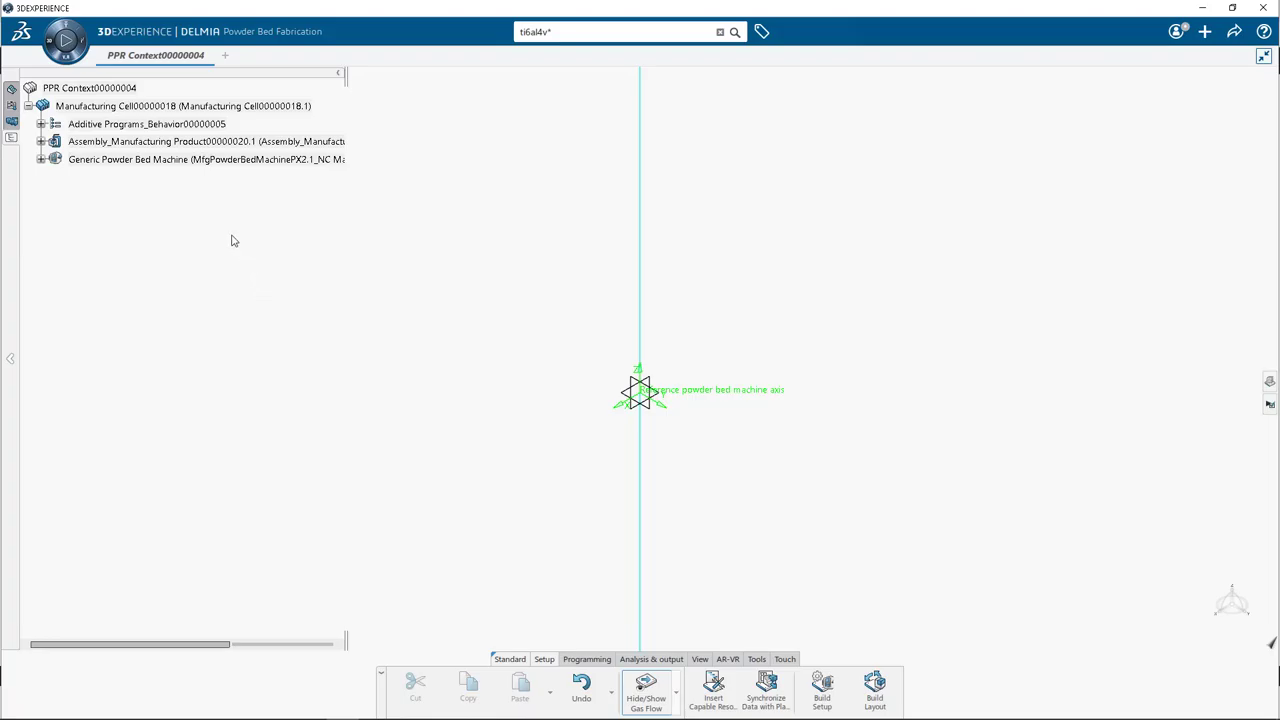
- Activate the manufacturing cell in Product Structure Design and delete the Generic Powder Bed Machine without keeping its changes in a separate tab
click(162, 106)
click(163, 106)
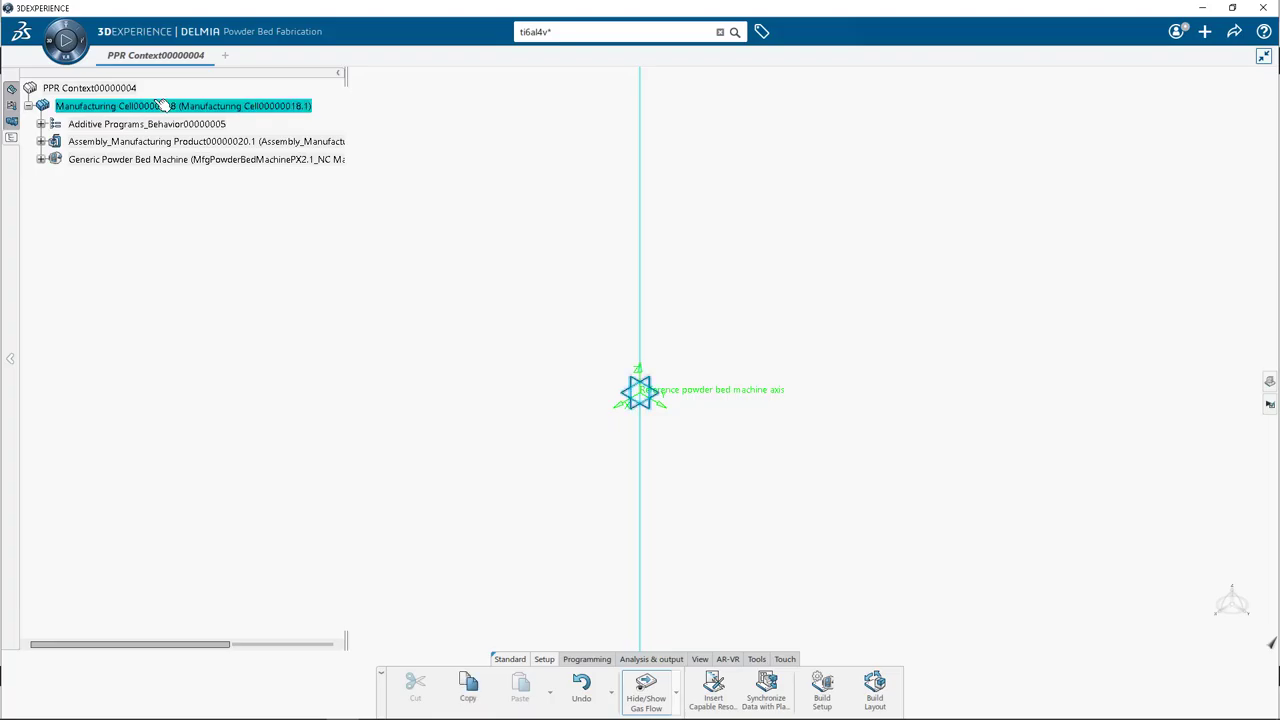
double_click(163, 106)
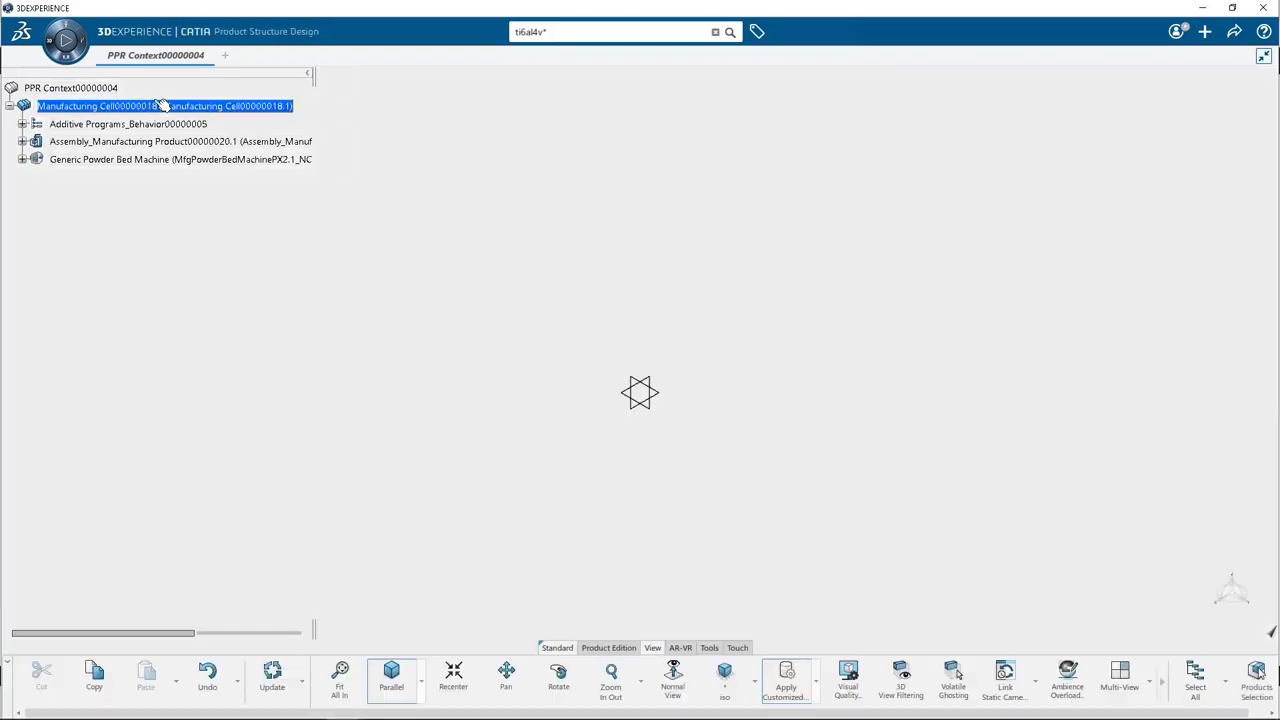
right_click(177, 161)
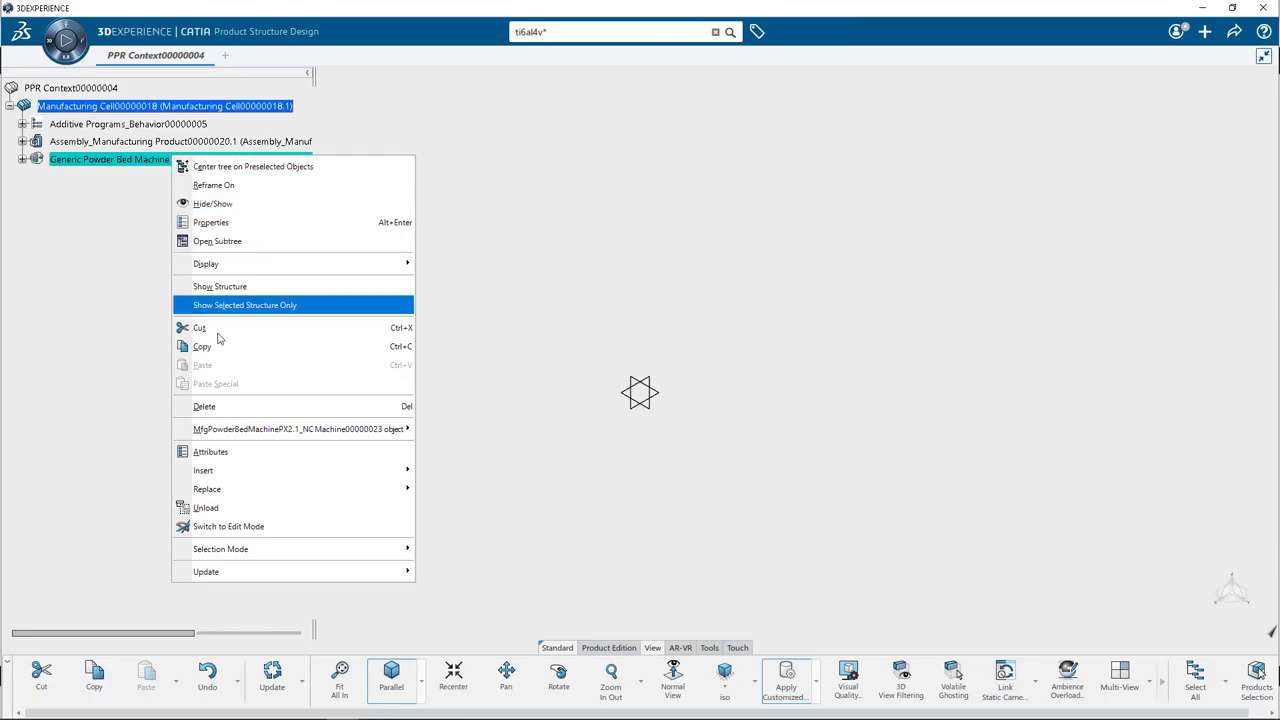
click(234, 408)
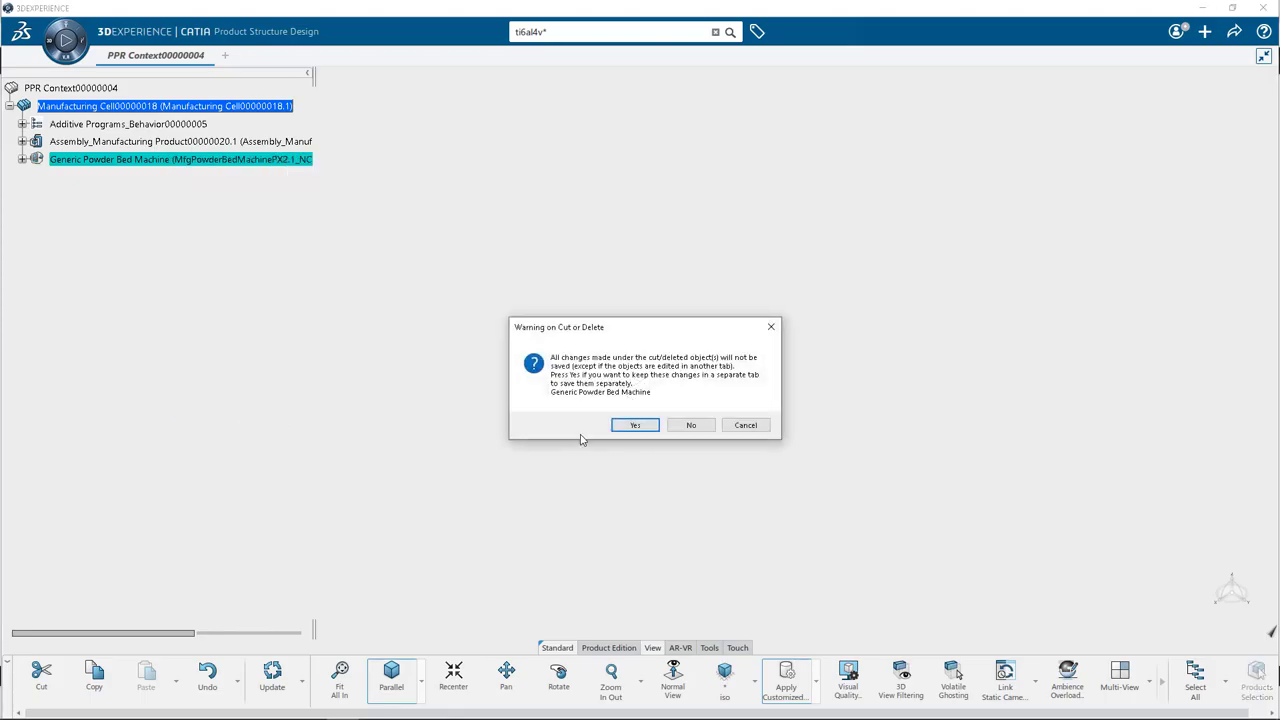
click(689, 427)
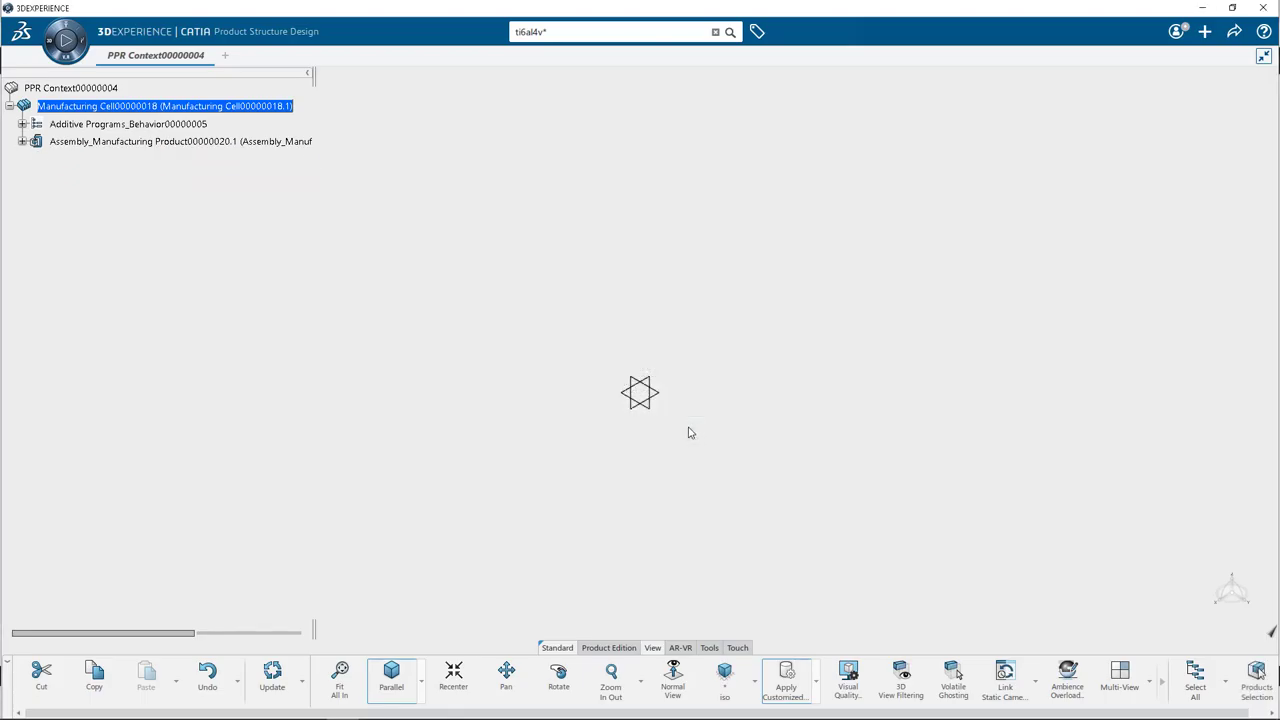
- Return to Powder Bed Fabrication and assign Machine AM400 in the Build Setup, found by searching for machine*
double_click(103, 90)
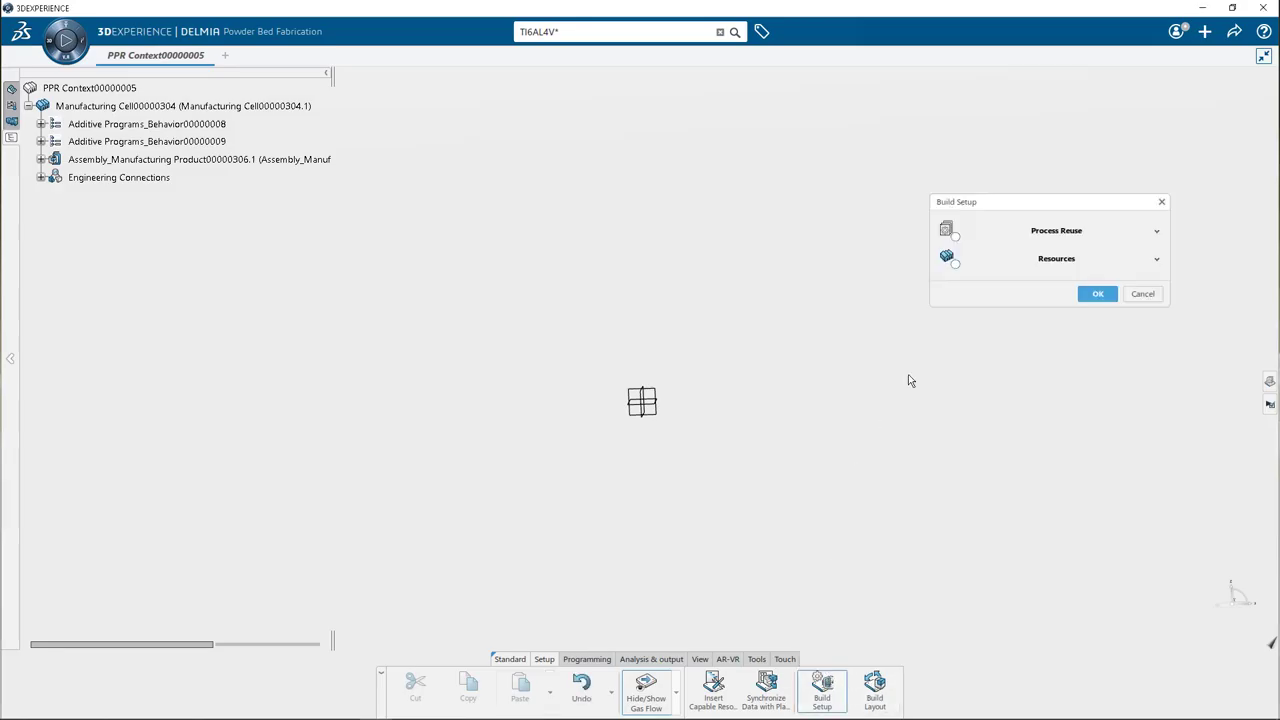
click(1046, 260)
click(1045, 321)
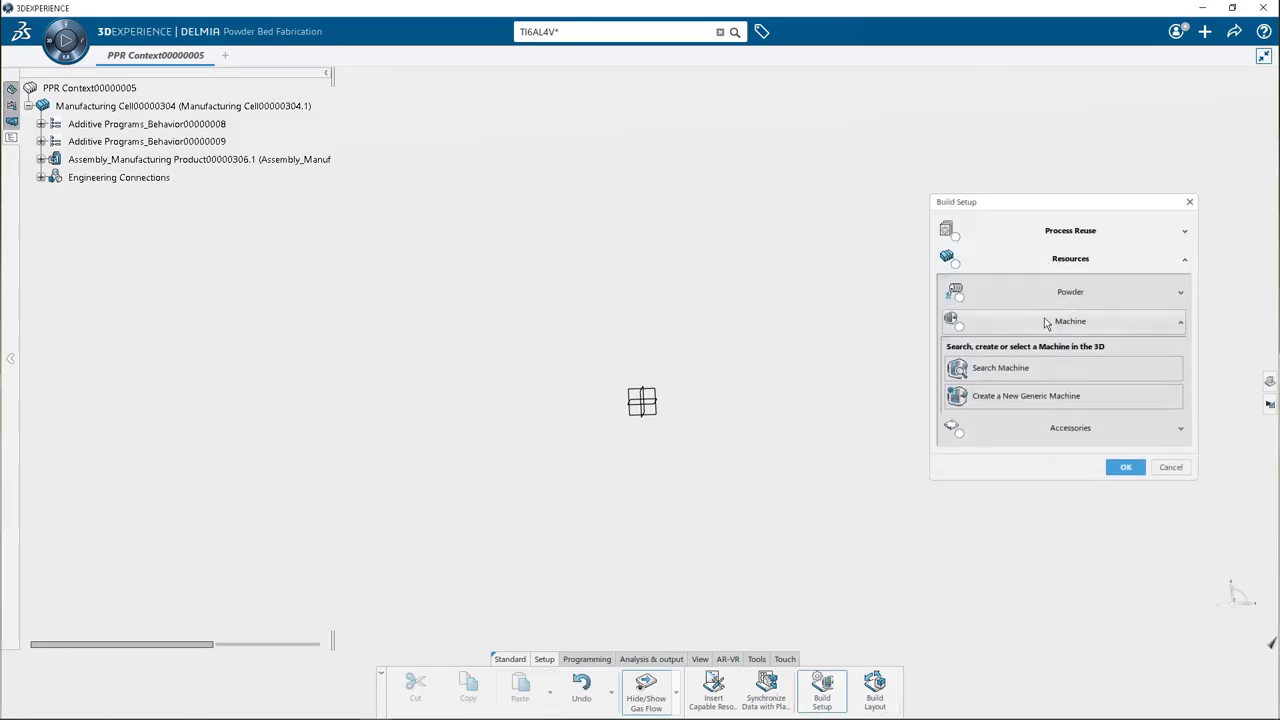
click(1035, 372)
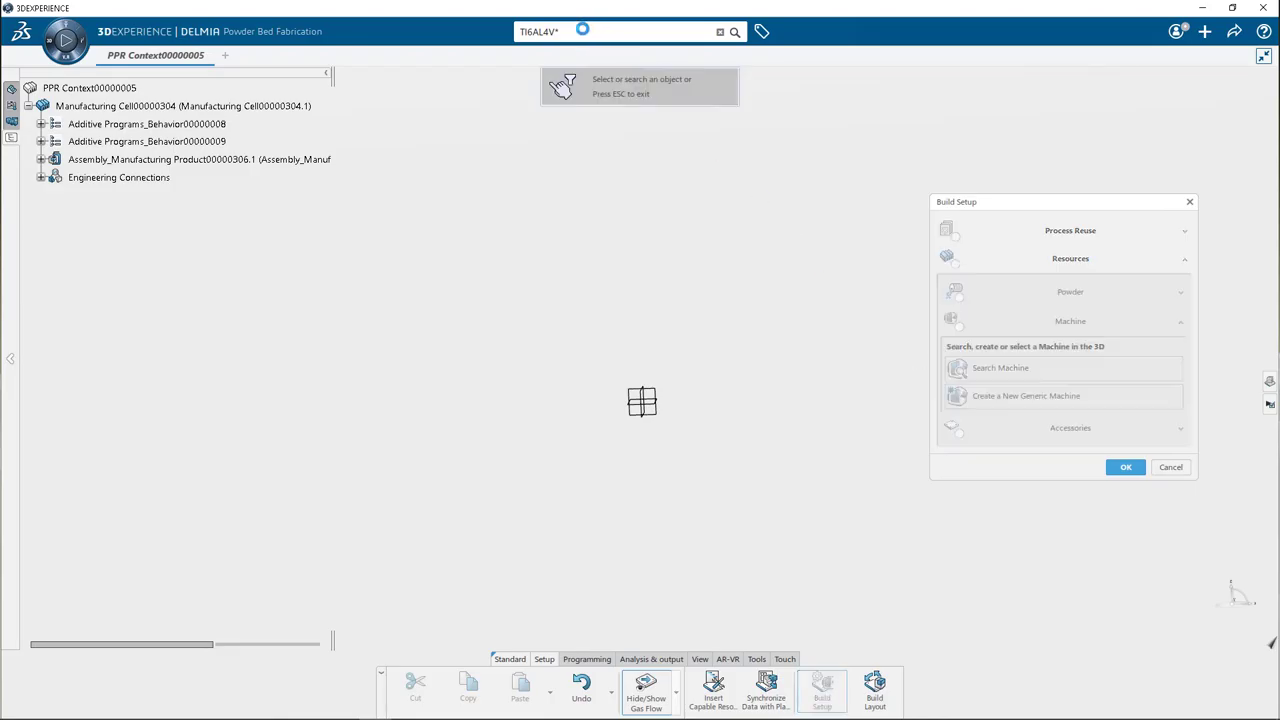
text(machine)
key(Return)
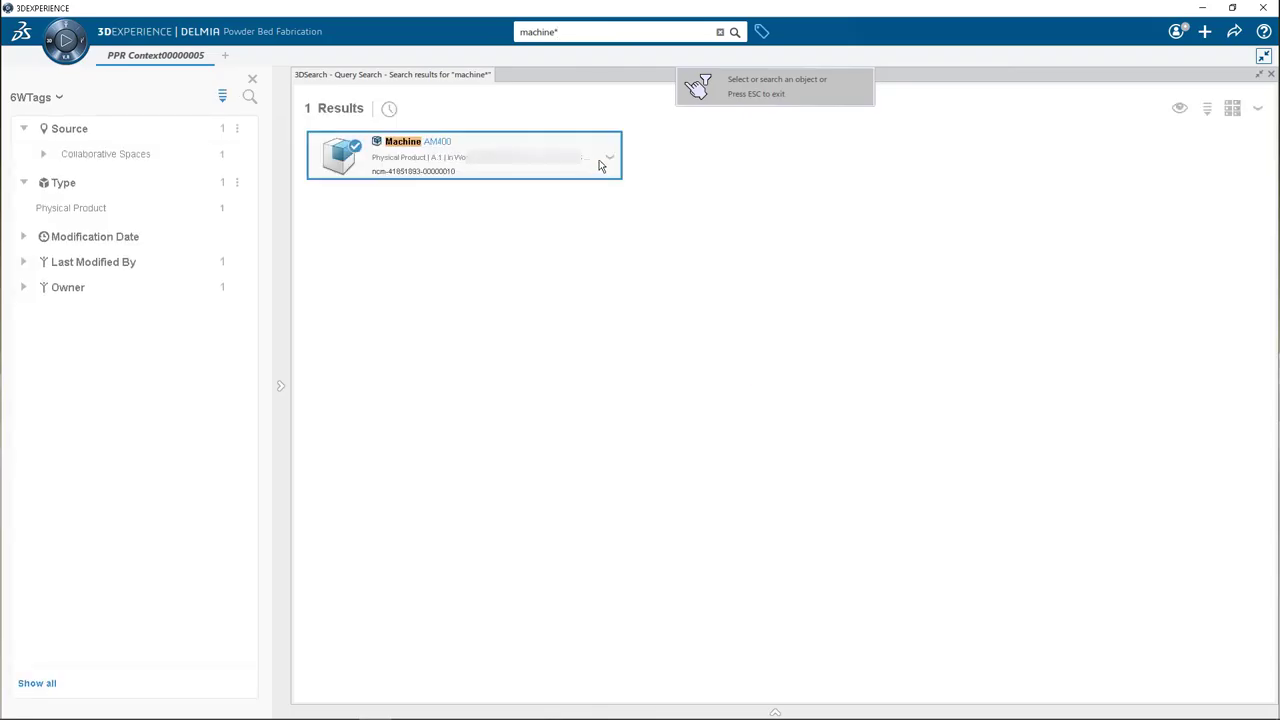
click(610, 160)
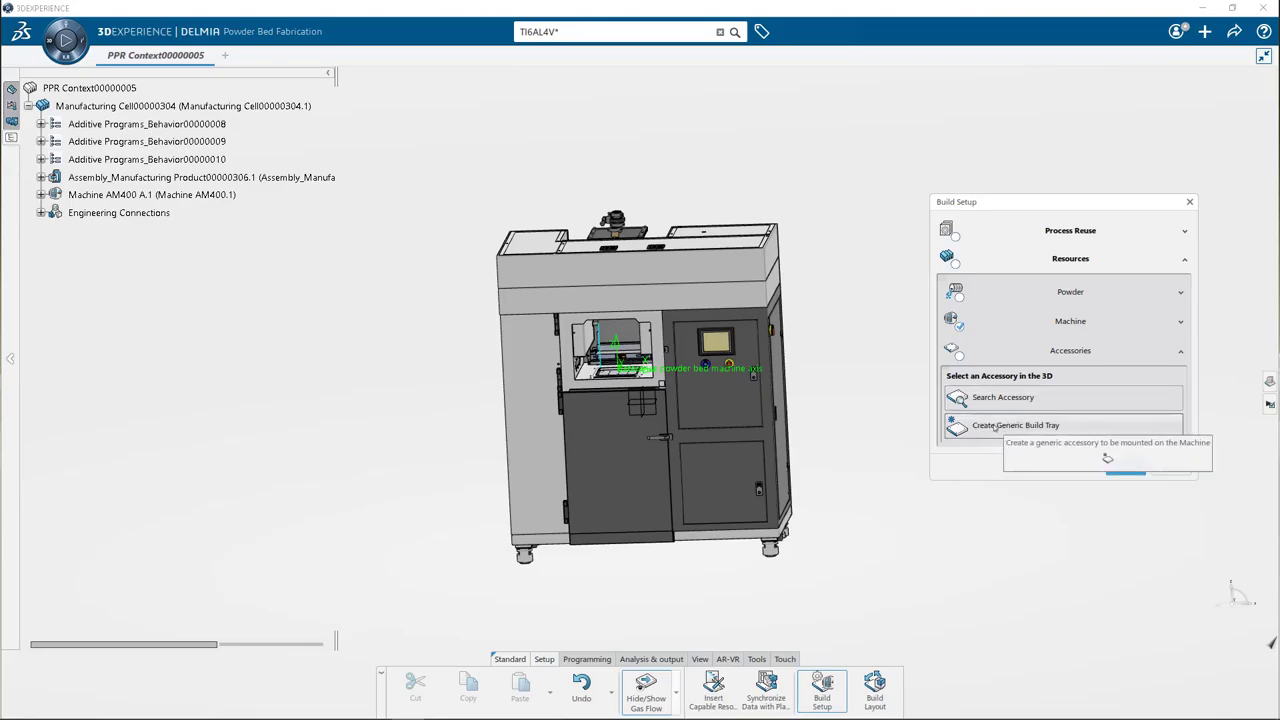
- Create and mount a rectangular generic build tray 280 x 280 x 50 mm with 0 mm radius, and confirm the Build Setup
click(992, 427)
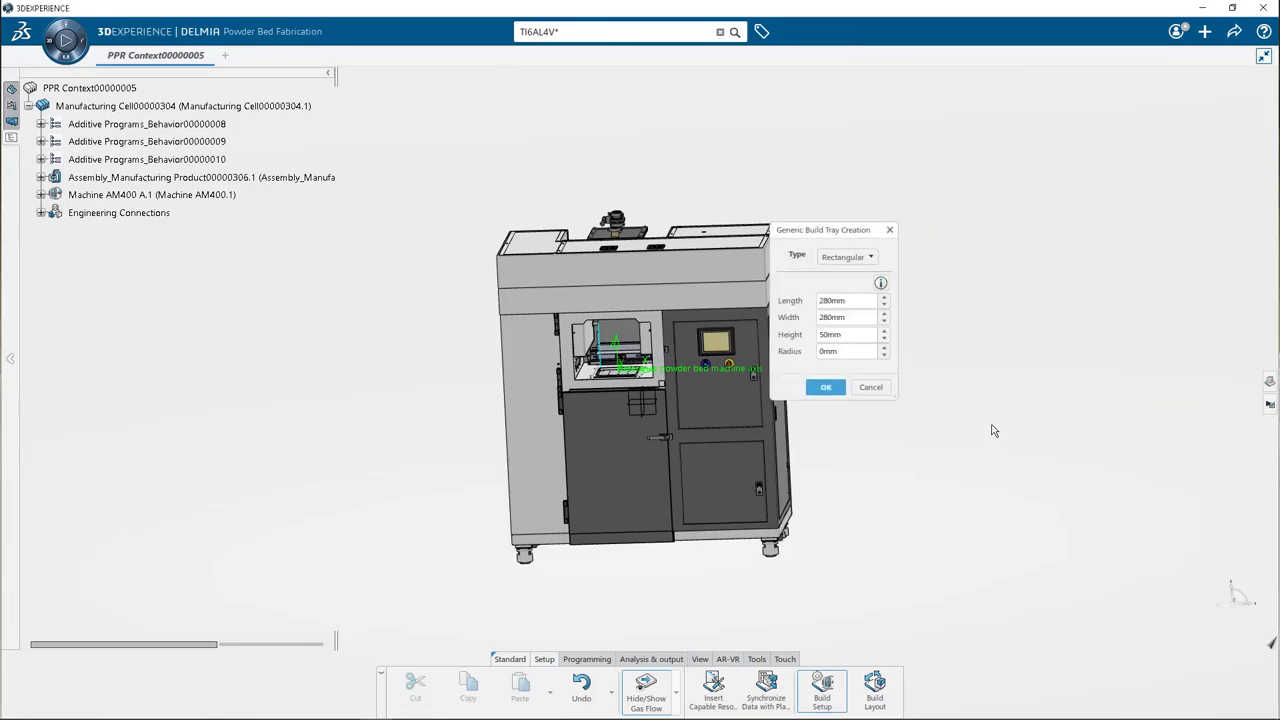
drag(818, 234, 948, 229)
click(989, 253)
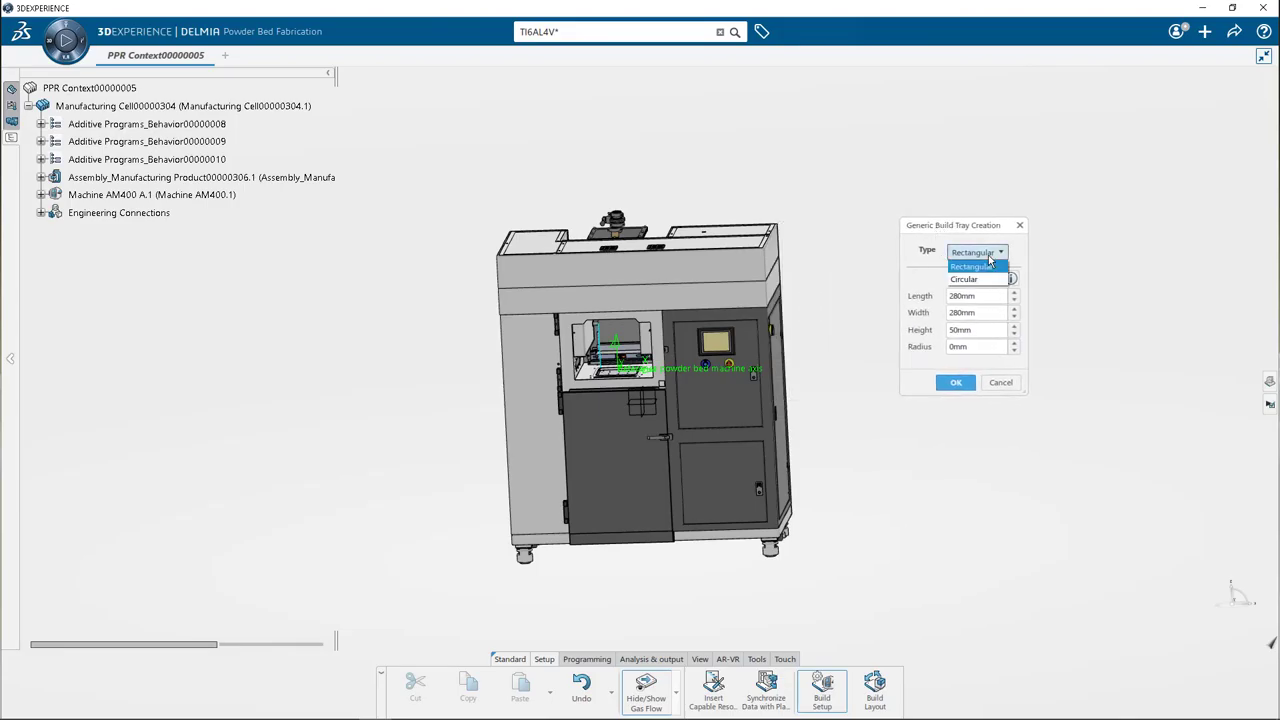
click(981, 266)
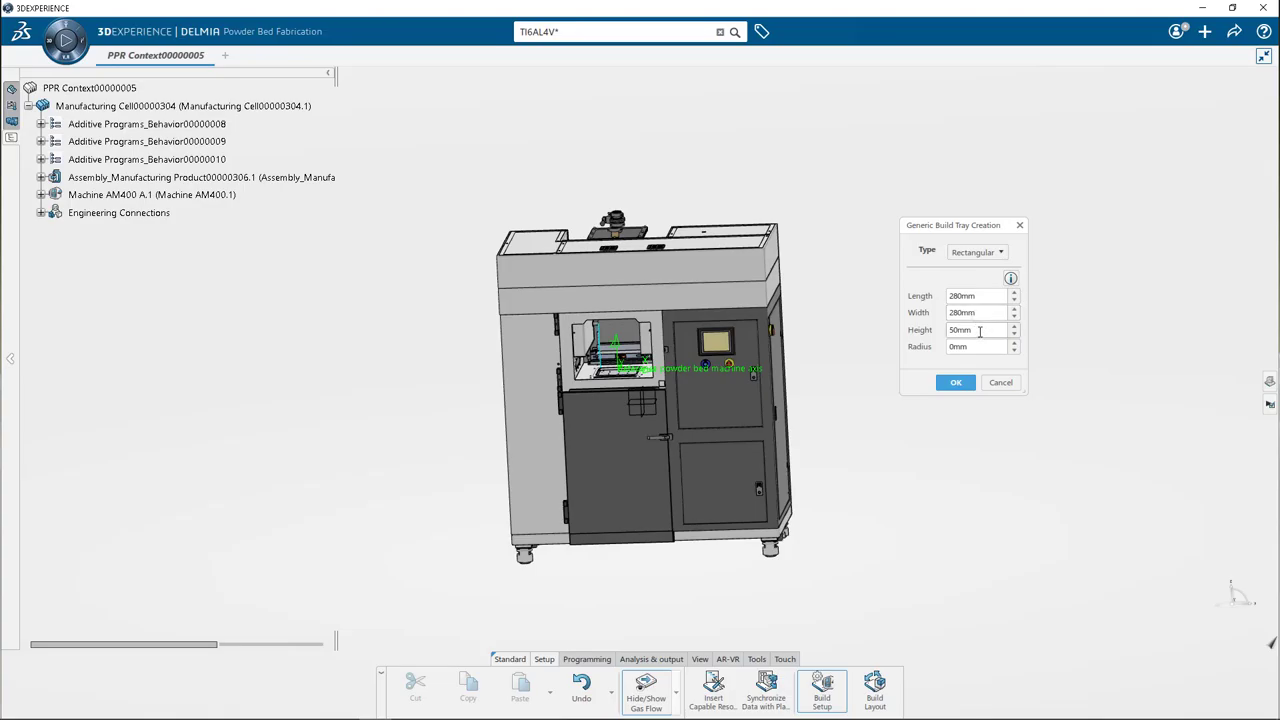
click(958, 383)
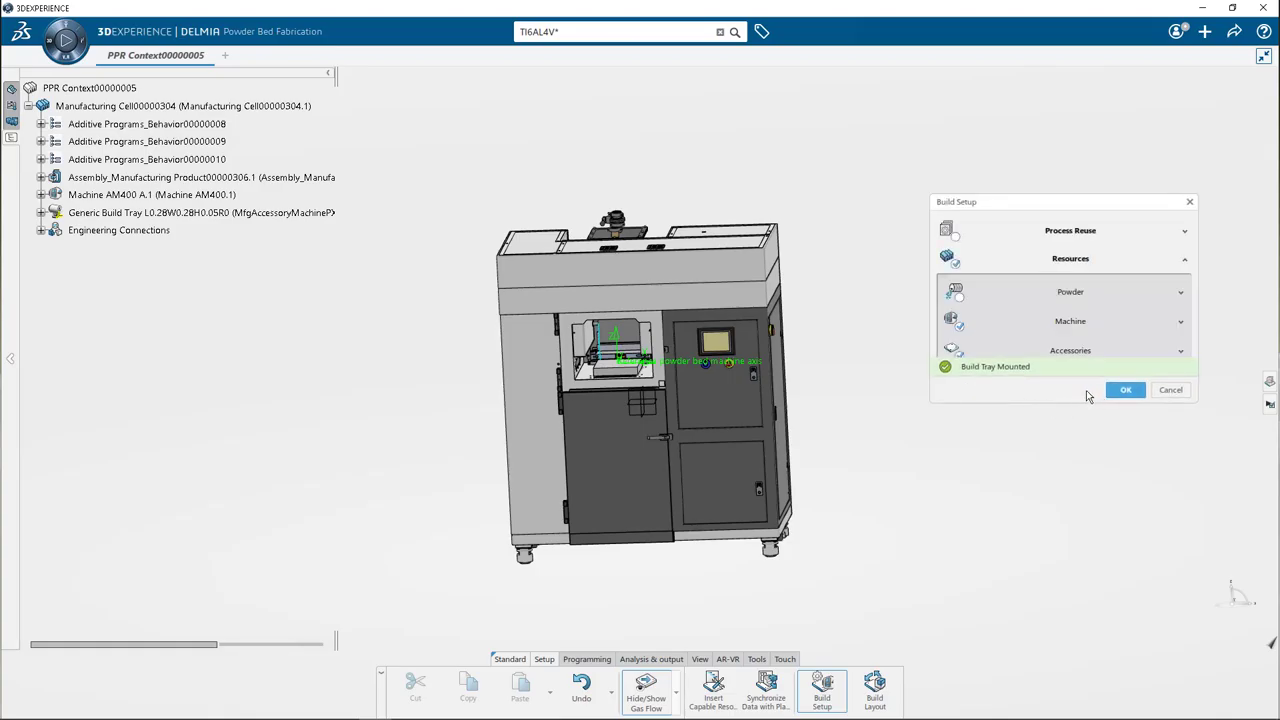
scroll(645, 380, up, 5)
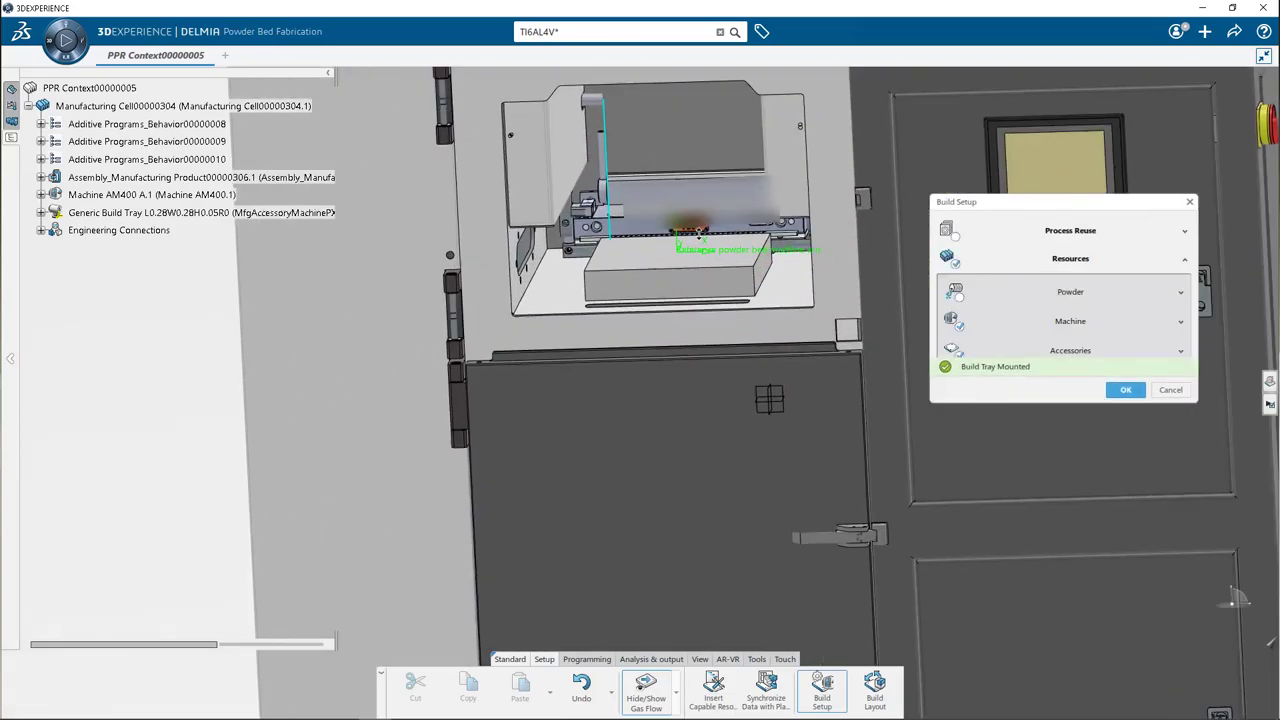
scroll(1253, 438, up, 2)
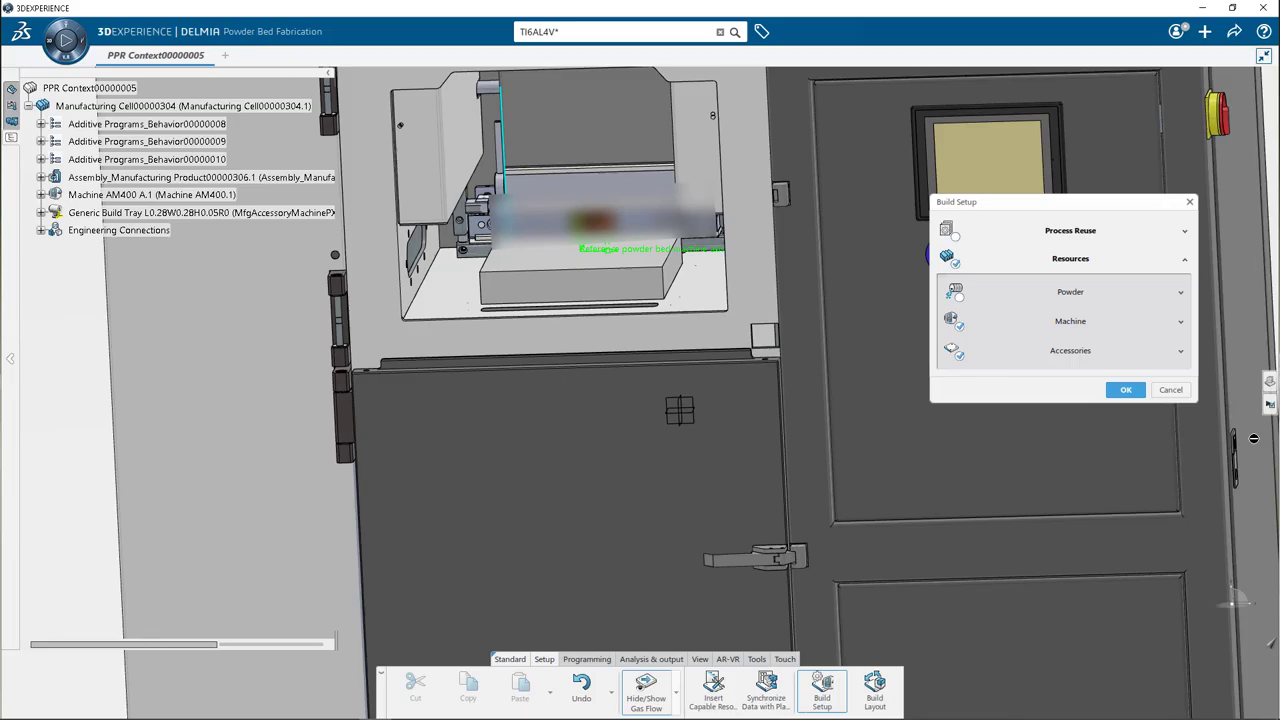
click(1126, 390)
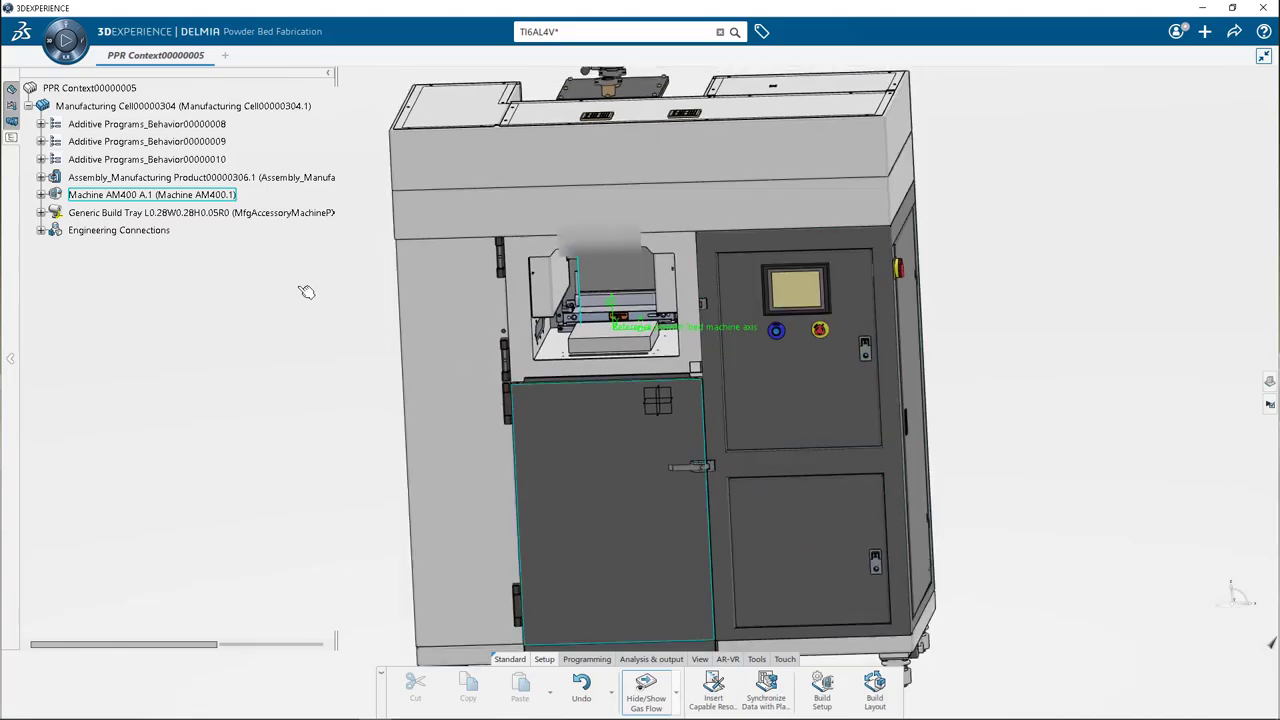
right_click(261, 214)
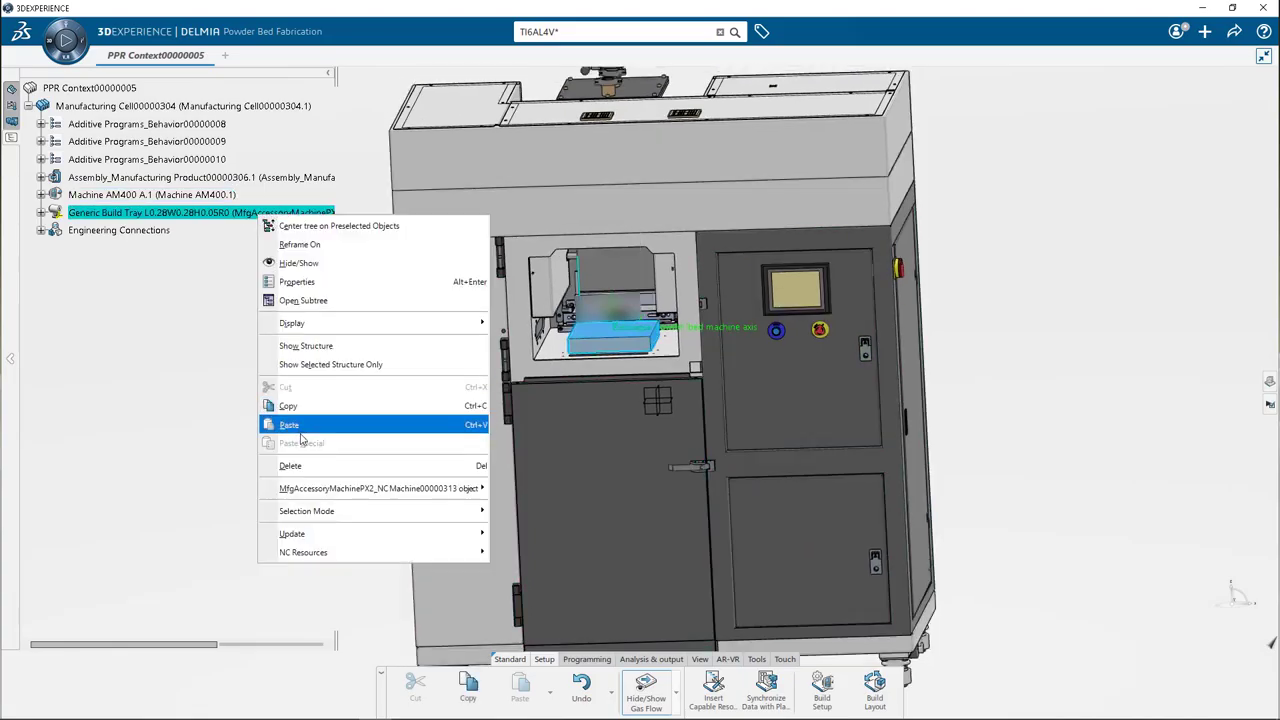
click(196, 434)
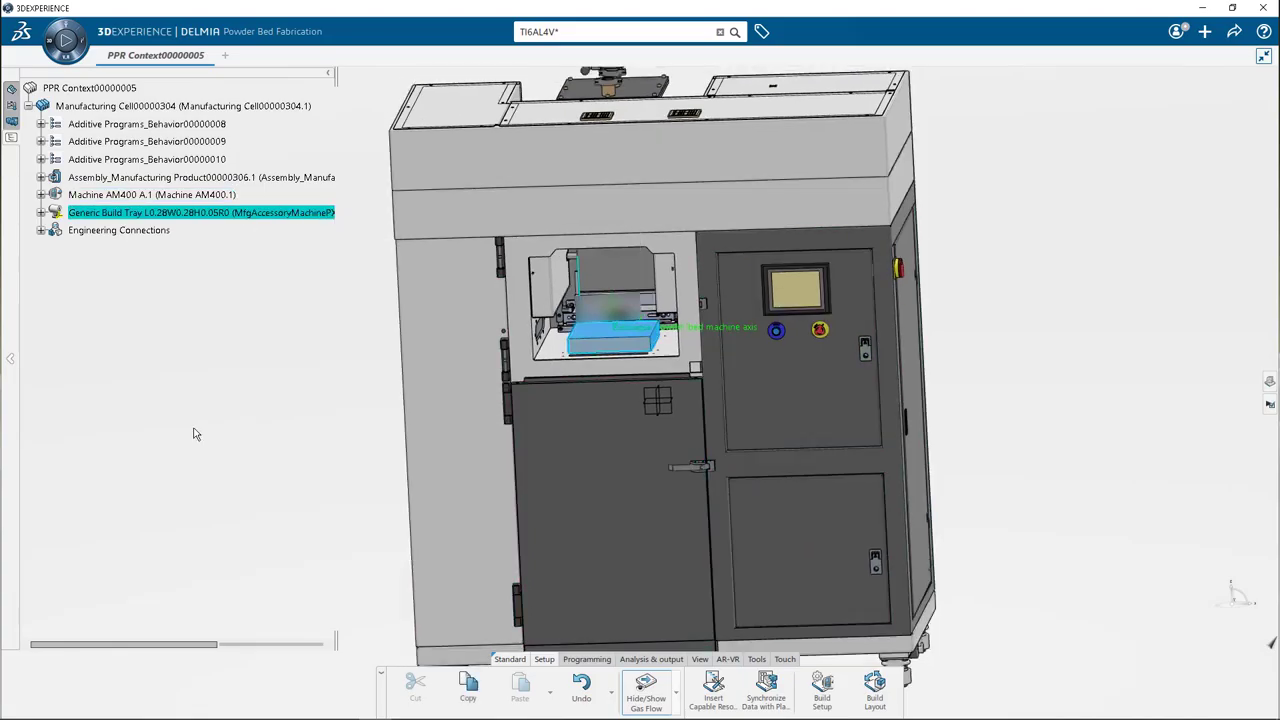